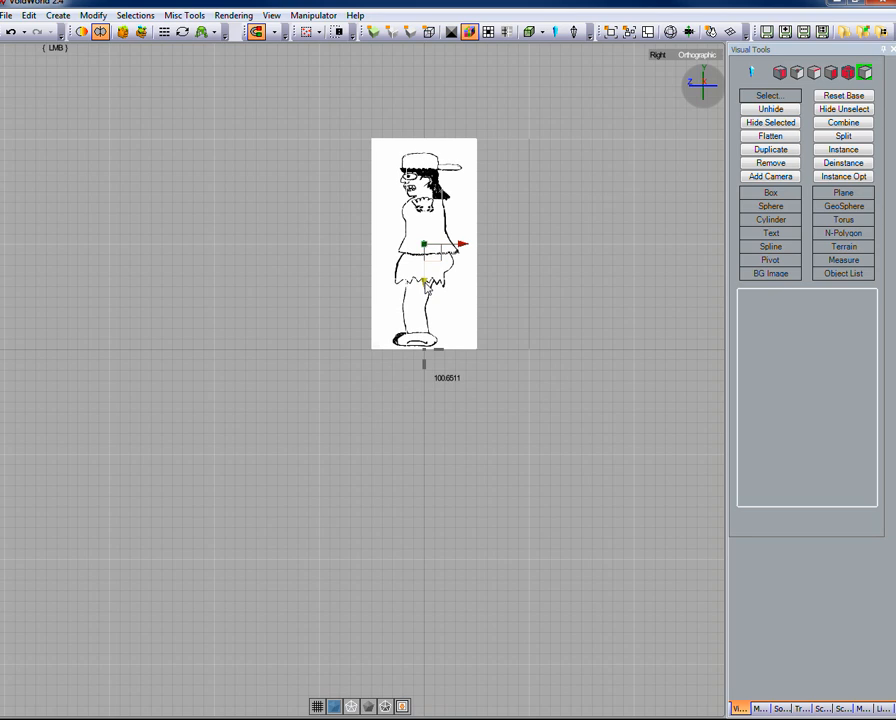
# Step: Switch to a perspective view and move the side-view reference plane away from the front-view plane along its normal, and deselect it
pyautogui.moveTo(425, 283)
pyautogui.mouseDown()
pyautogui.moveTo(426, 254)
pyautogui.moveTo(425, 283)
pyautogui.mouseUp()
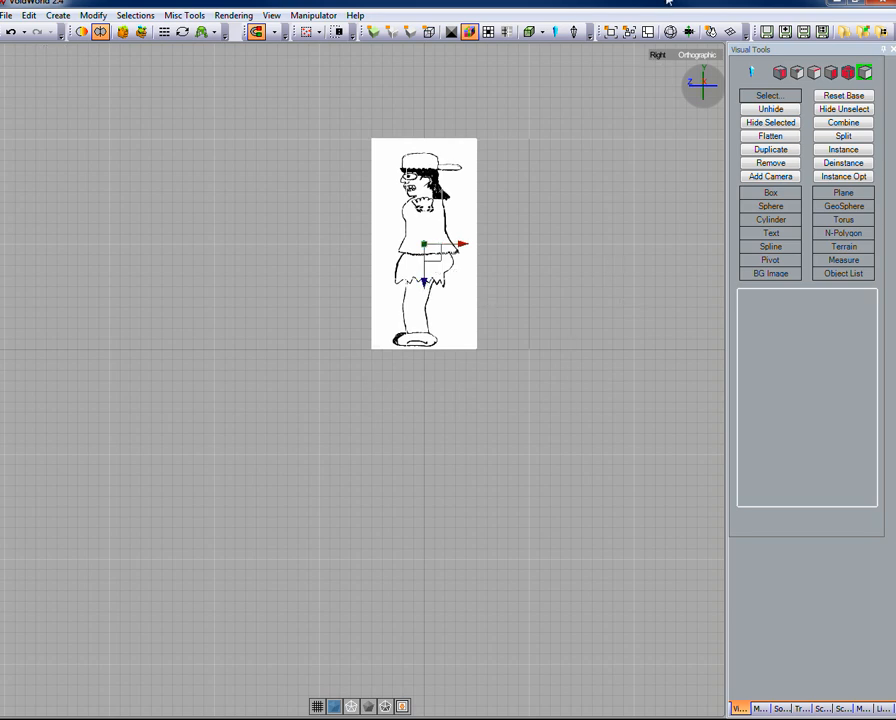
pyautogui.click(699, 56)
pyautogui.moveTo(621, 248)
pyautogui.keyDown('alt'); pyautogui.mouseDown()
pyautogui.moveTo(594, 290)
pyautogui.moveTo(626, 320)
pyautogui.moveTo(701, 309)
pyautogui.moveTo(682, 316)
pyautogui.moveTo(694, 332)
pyautogui.moveTo(698, 321)
pyautogui.mouseUp(); pyautogui.keyUp('alt')
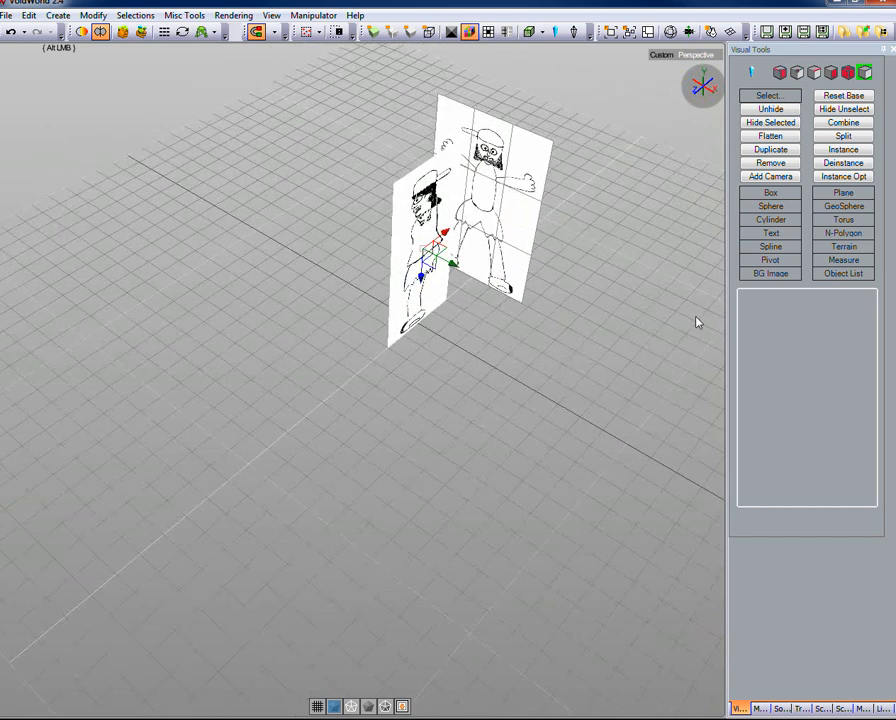
pyautogui.click(452, 266)
pyautogui.moveTo(452, 266); pyautogui.dragTo(376, 236)
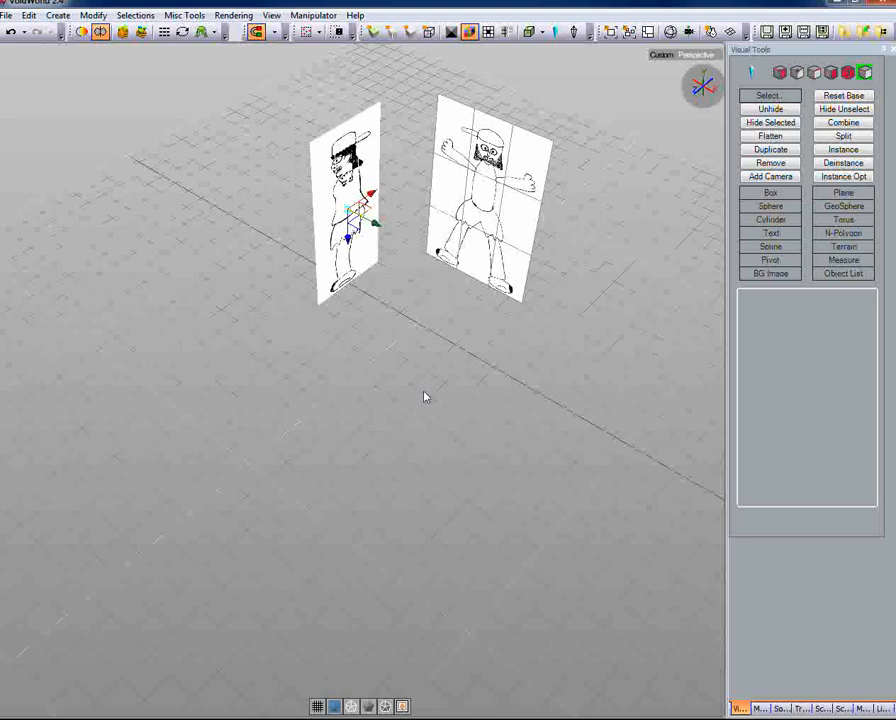
pyautogui.press('alt')
pyautogui.moveTo(434, 414)
pyautogui.keyDown('alt'); pyautogui.mouseDown()
pyautogui.moveTo(505, 348)
pyautogui.moveTo(345, 384)
pyautogui.moveTo(438, 384)
pyautogui.moveTo(498, 358)
pyautogui.moveTo(396, 362)
pyautogui.moveTo(348, 378)
pyautogui.moveTo(456, 362)
pyautogui.moveTo(371, 389)
pyautogui.moveTo(453, 379)
pyautogui.moveTo(366, 386)
pyautogui.moveTo(433, 384)
pyautogui.moveTo(448, 390)
pyautogui.moveTo(422, 396)
pyautogui.moveTo(440, 397)
pyautogui.mouseUp(); pyautogui.keyUp('alt')
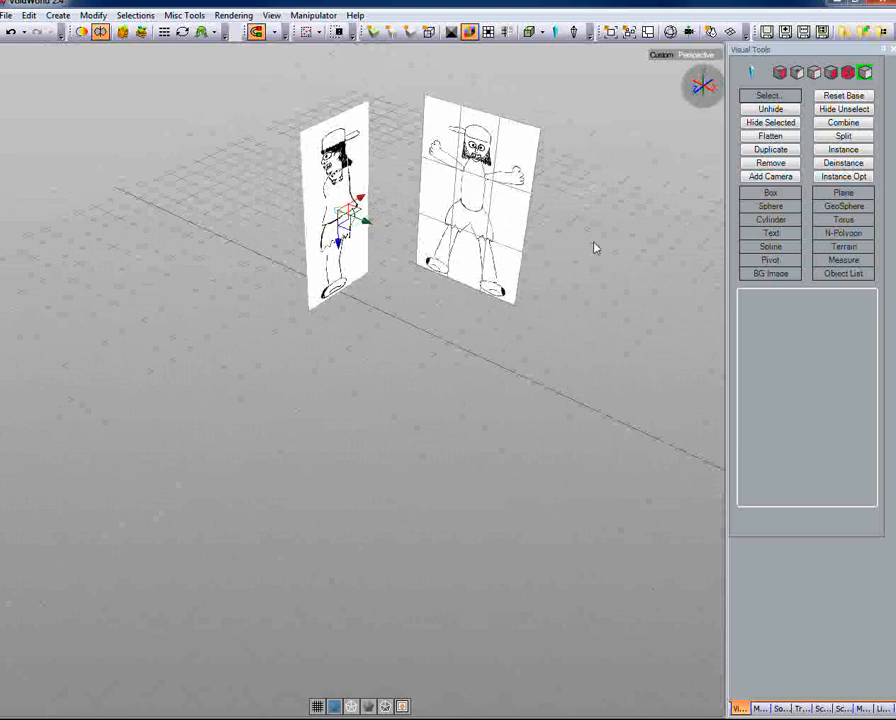
pyautogui.hotkey('ctrl', 'z')
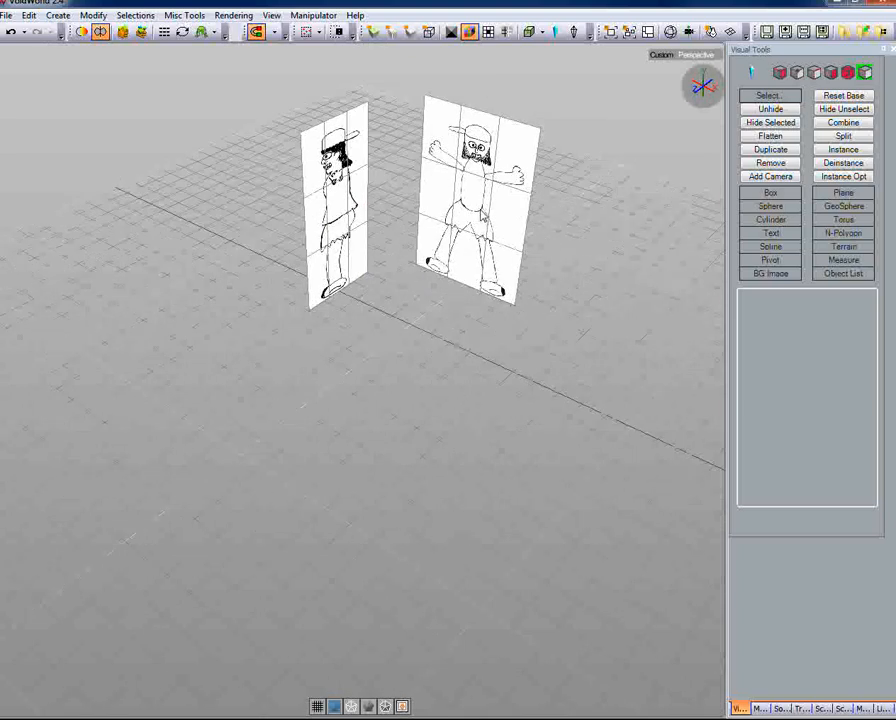
# Step: Move the front-view reference plane slightly along its normal axis and check the spacing of both planes from several angles
pyautogui.click(481, 214)
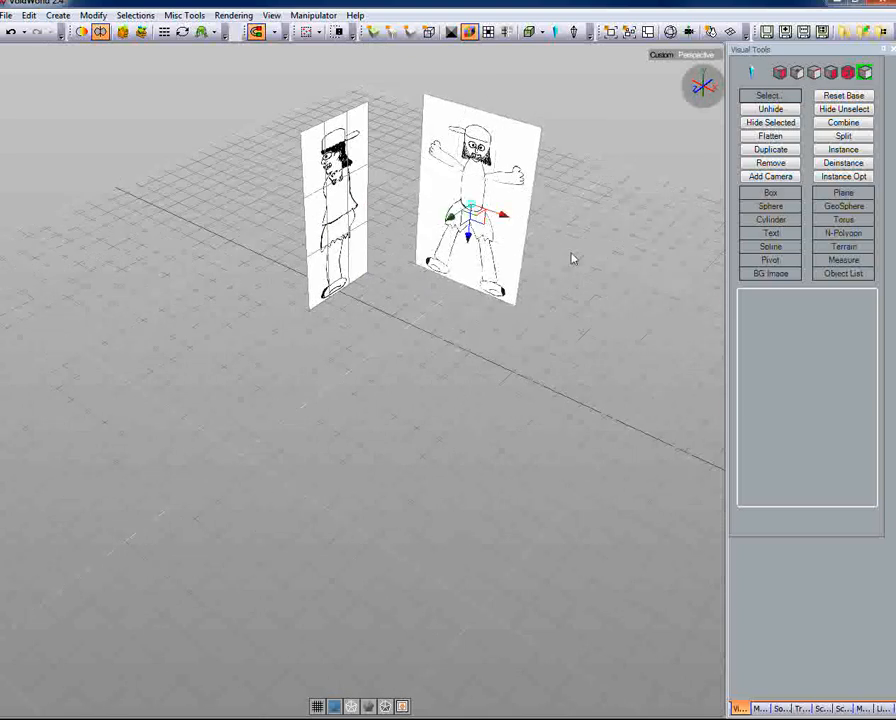
pyautogui.keyDown('alt'); pyautogui.moveTo(558, 266); pyautogui.dragTo(572, 282); pyautogui.keyUp('alt')
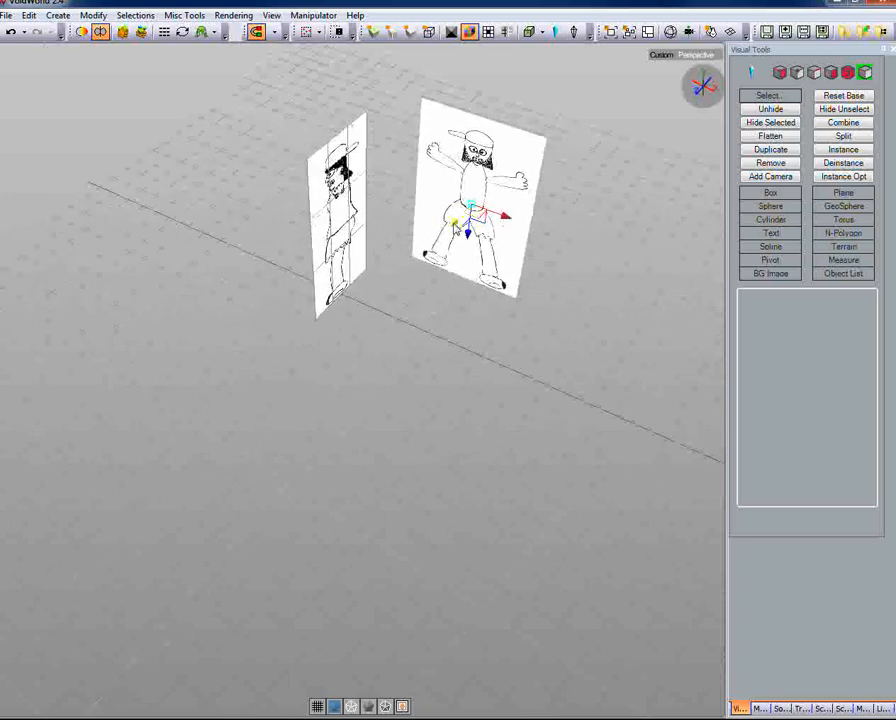
pyautogui.moveTo(456, 229); pyautogui.dragTo(439, 238)
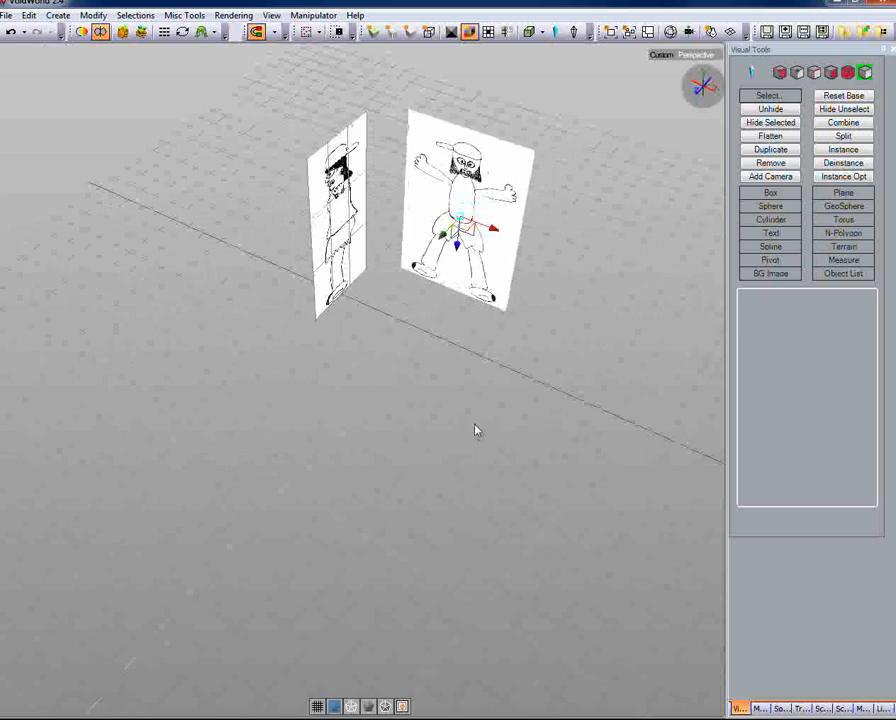
pyautogui.keyDown('alt'); pyautogui.moveTo(476, 430); pyautogui.dragTo(393, 405); pyautogui.keyUp('alt')
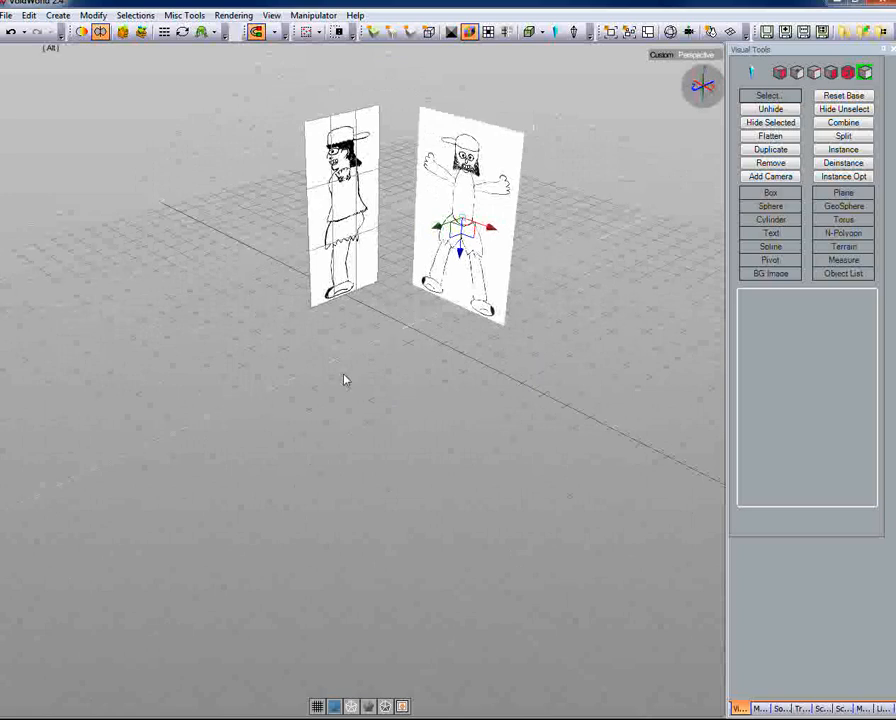
pyautogui.keyDown('alt'); pyautogui.moveTo(344, 380); pyautogui.dragTo(375, 376); pyautogui.keyUp('alt')
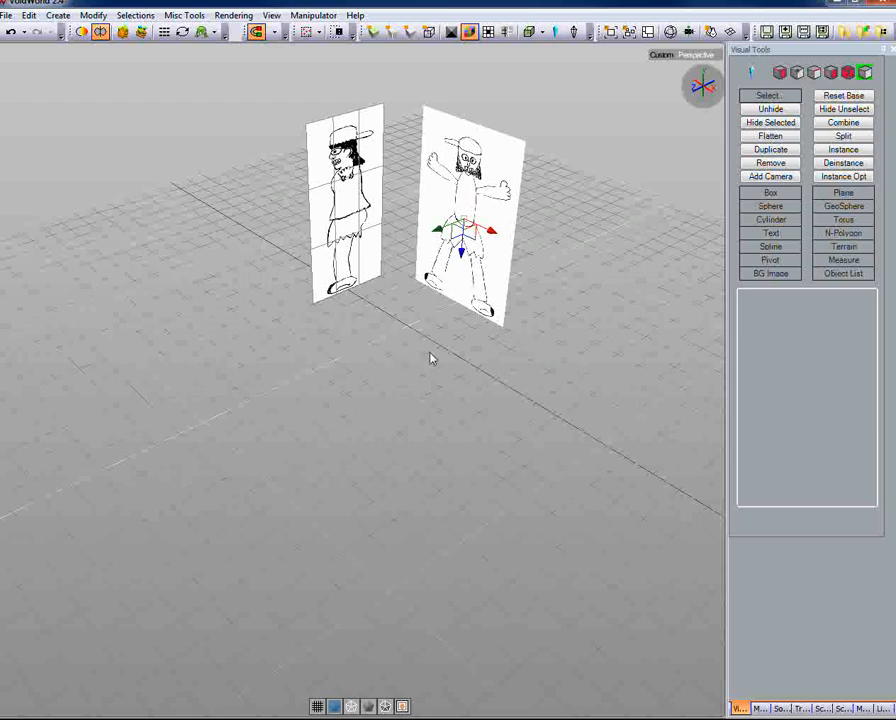
pyautogui.keyDown('alt'); pyautogui.moveTo(390, 378); pyautogui.dragTo(424, 362); pyautogui.keyUp('alt')
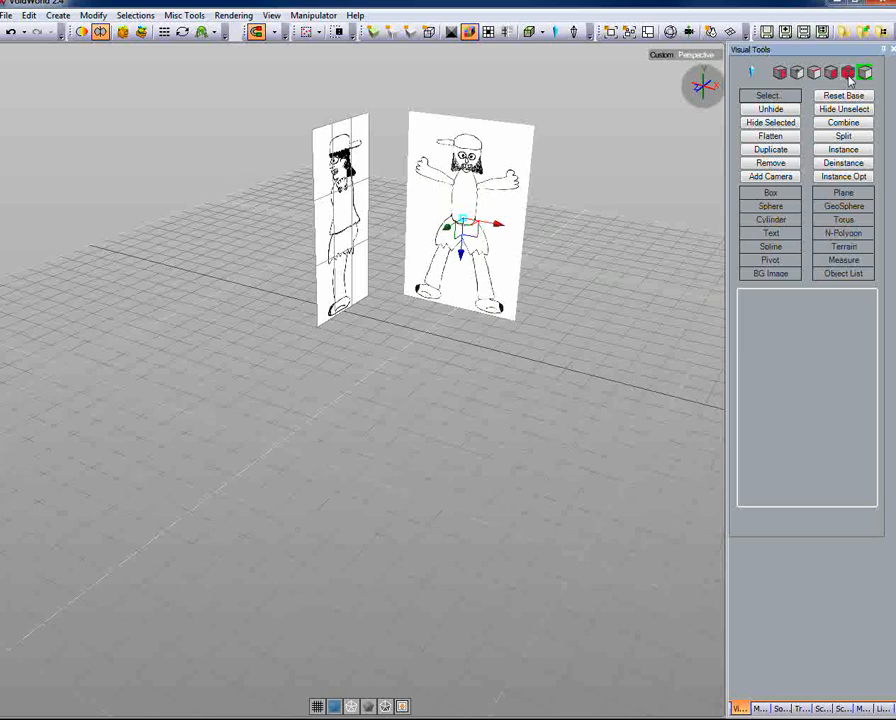
# Step: Freeze the front-view reference plane's mesh, return to object mode and deselect the plane
pyautogui.click(848, 74)
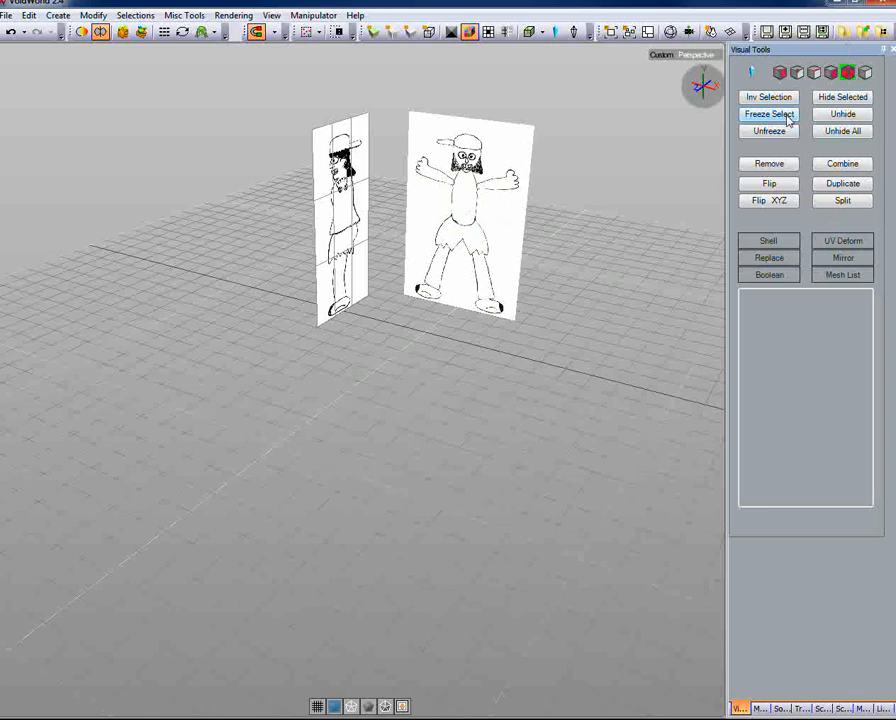
pyautogui.click(491, 228)
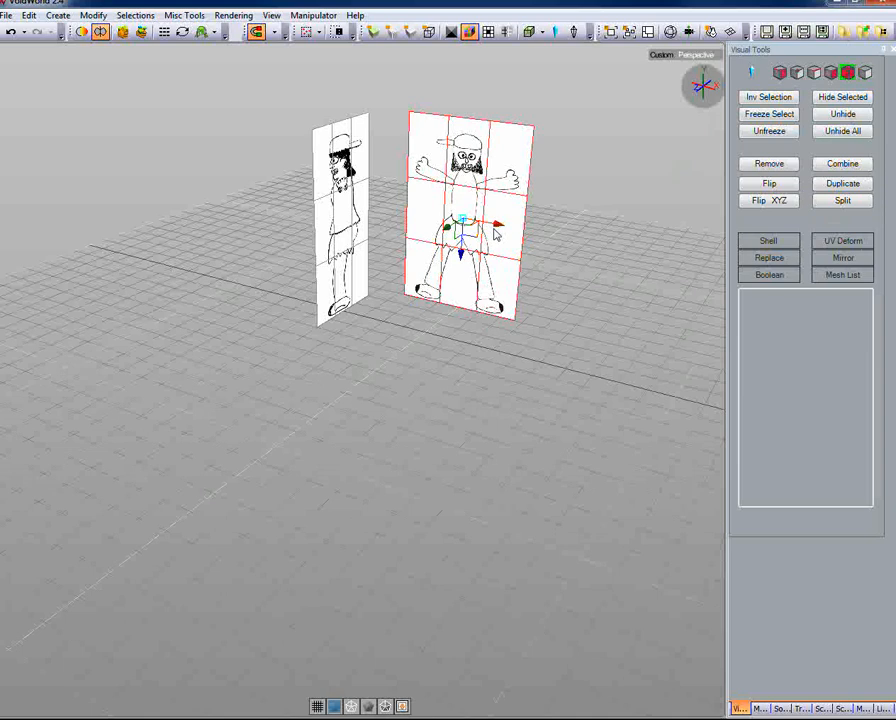
pyautogui.click(768, 115)
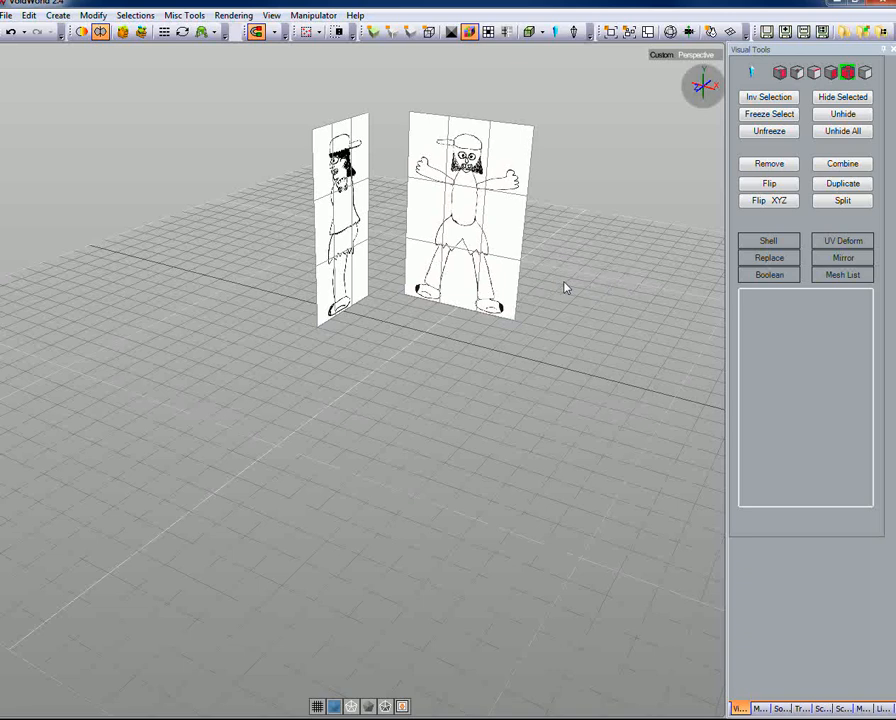
pyautogui.keyDown('alt'); pyautogui.moveTo(580, 280); pyautogui.dragTo(553, 276); pyautogui.keyUp('alt')
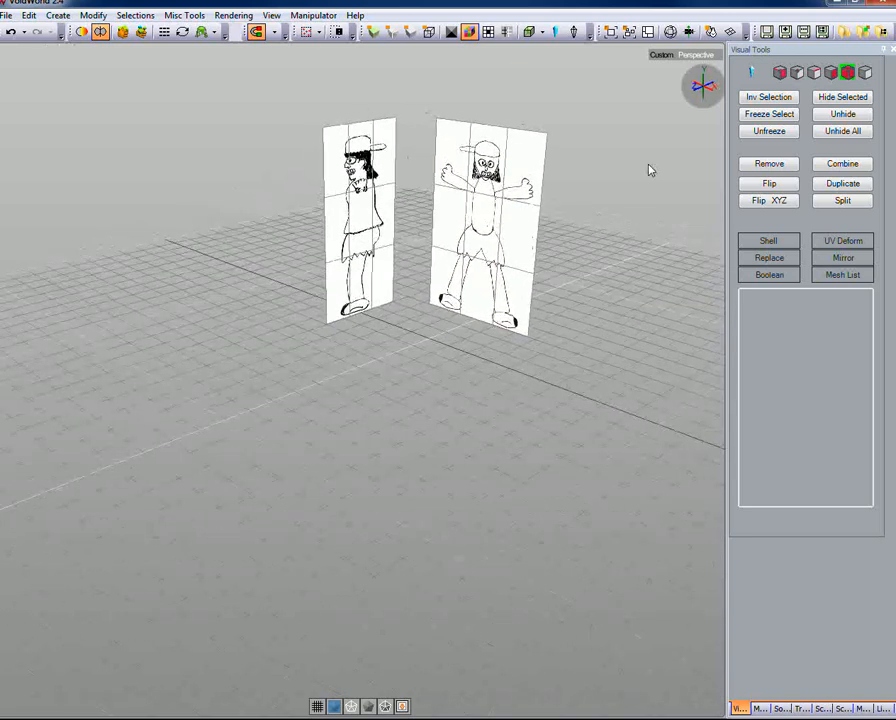
pyautogui.click(864, 73)
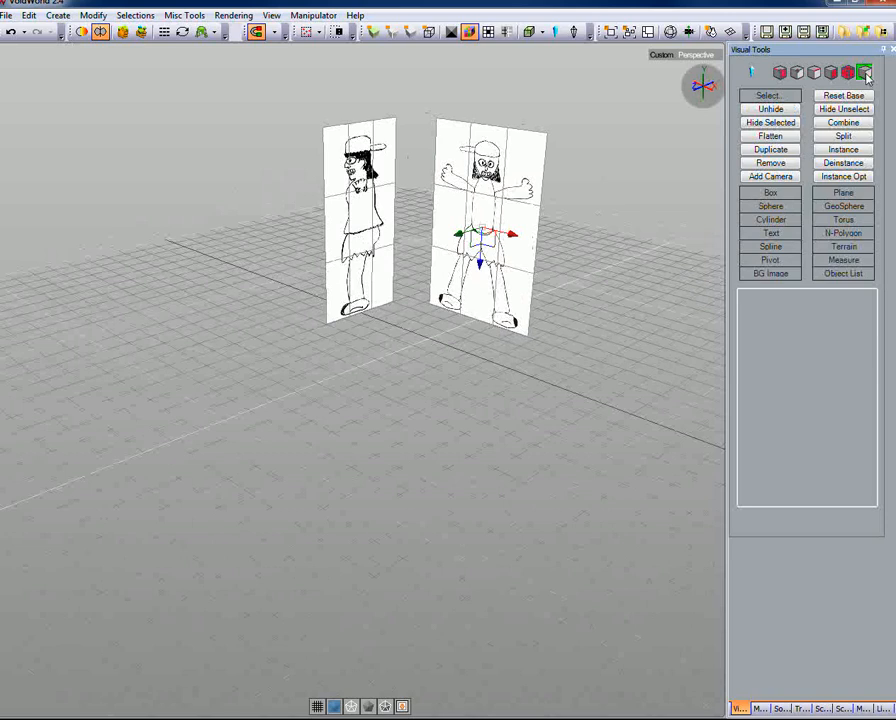
pyautogui.click(560, 321)
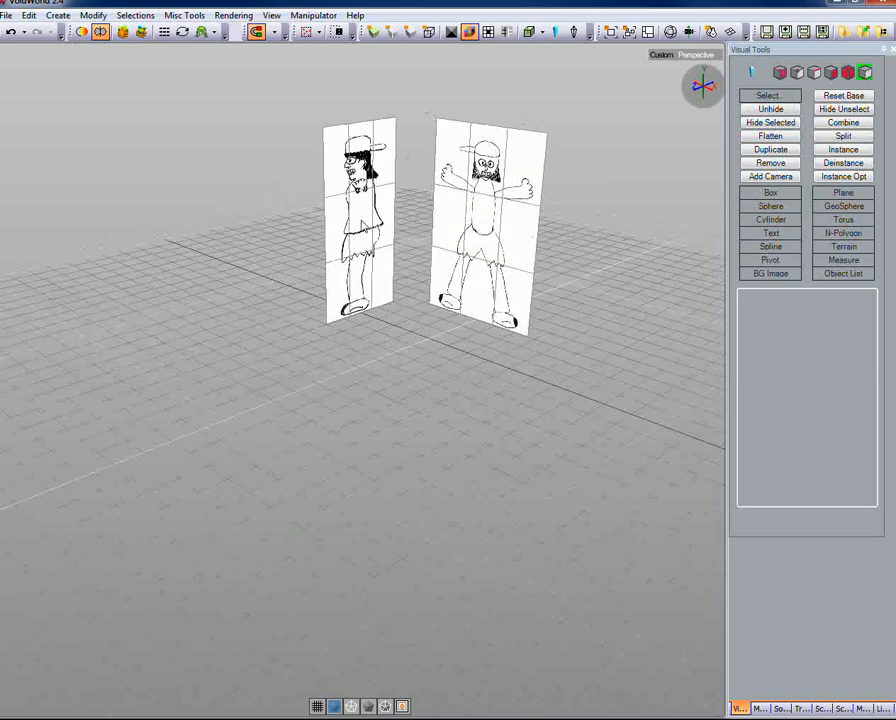
# Step: Freeze the side-view reference plane's mesh, return to object mode and deselect the plane
pyautogui.click(385, 280)
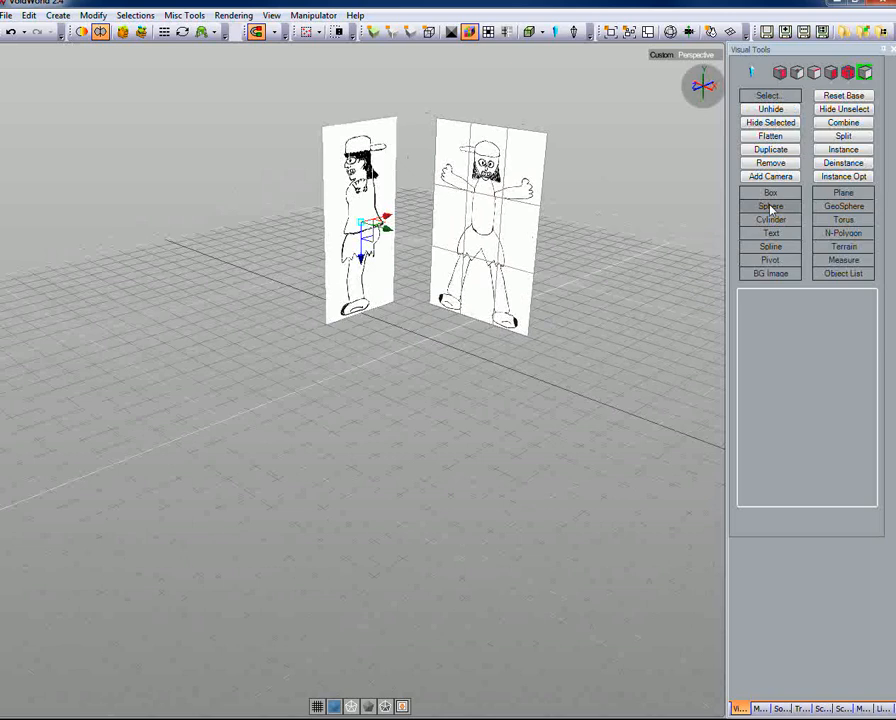
pyautogui.click(848, 73)
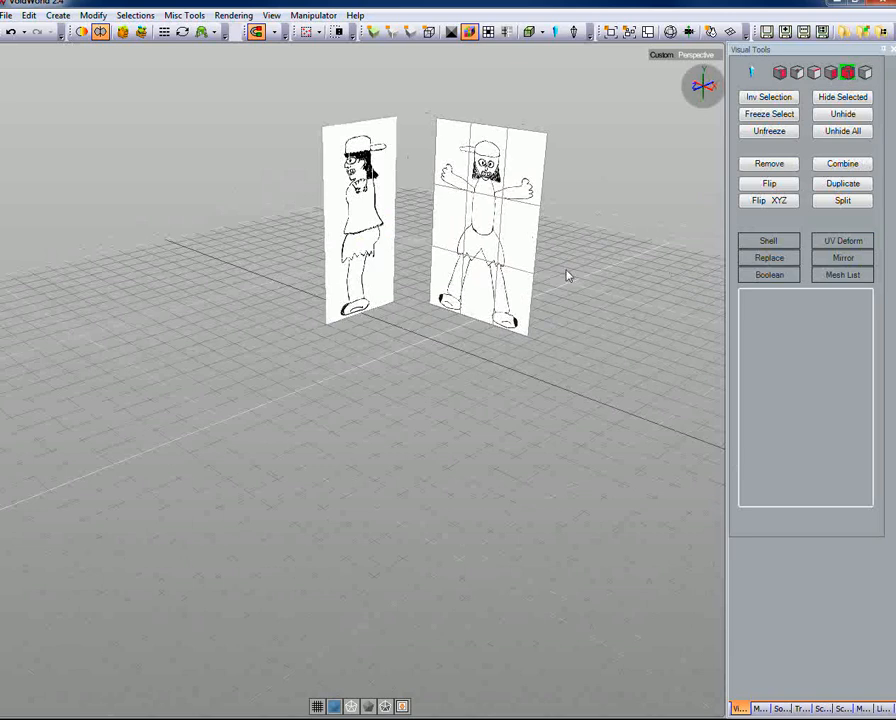
pyautogui.click(362, 228)
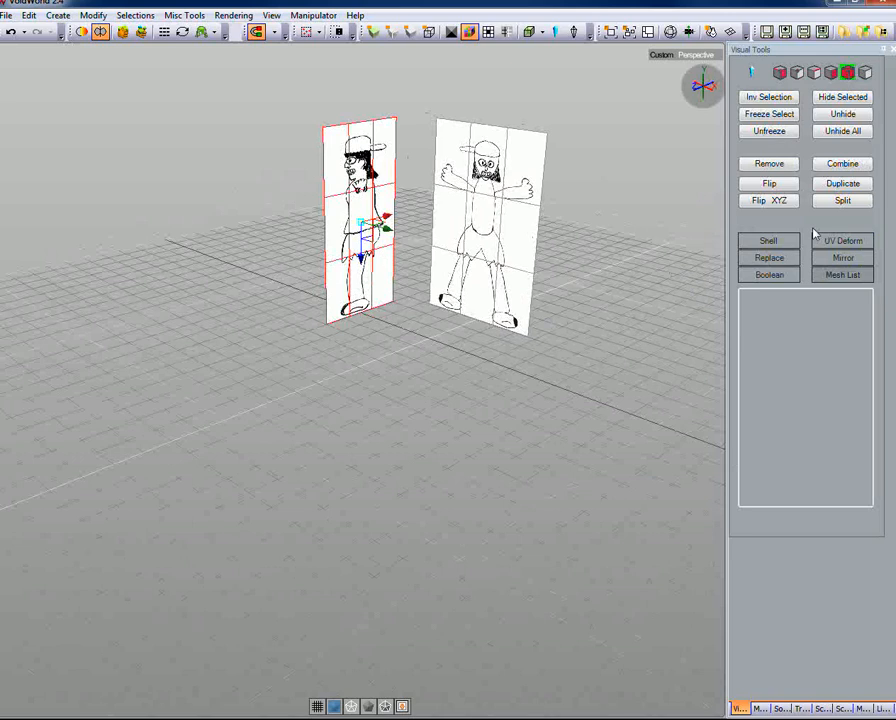
pyautogui.click(777, 116)
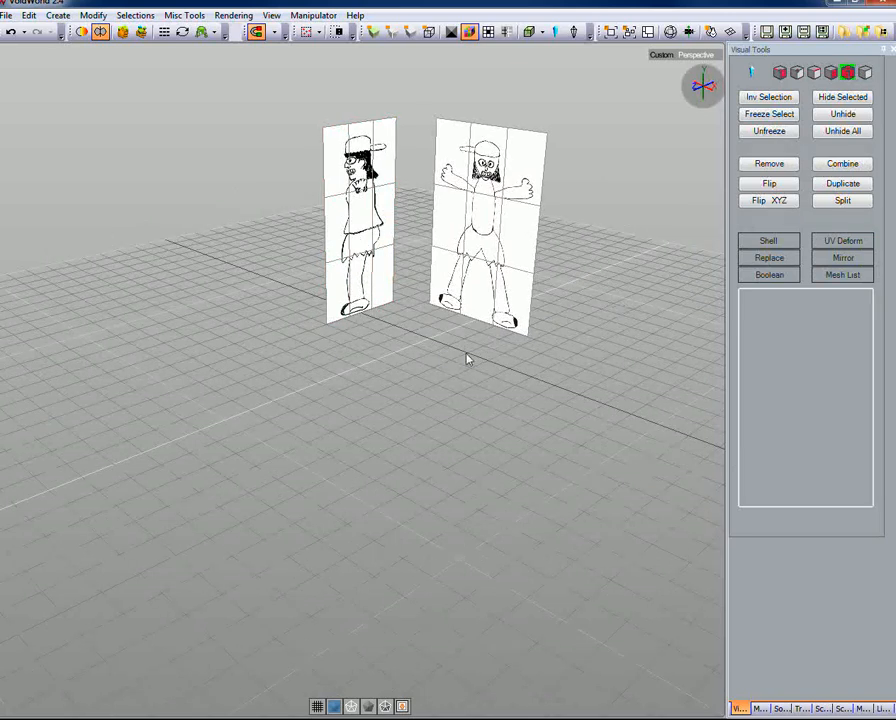
pyautogui.click(866, 73)
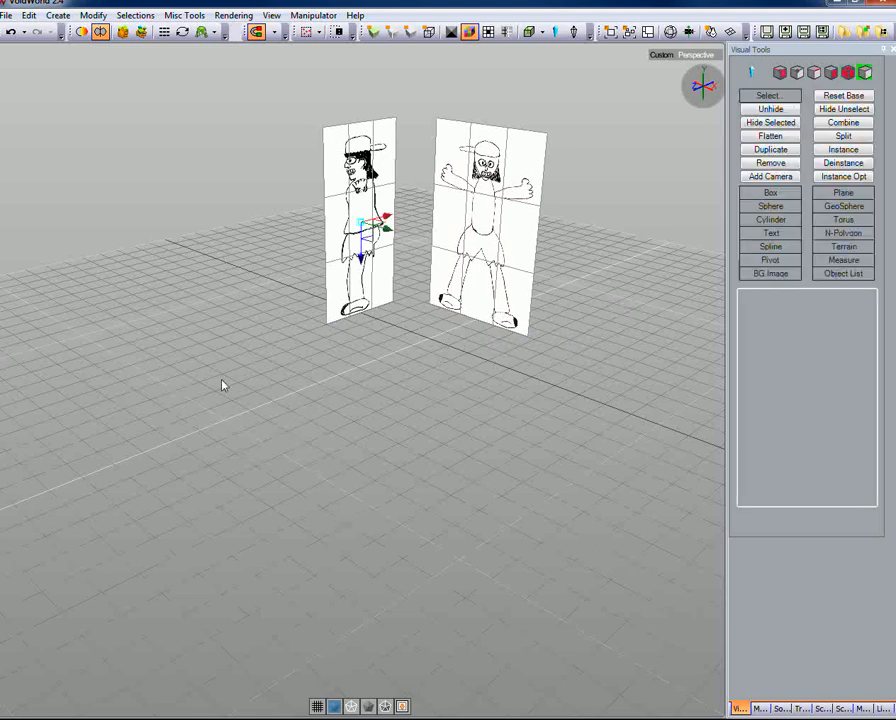
pyautogui.click(398, 328)
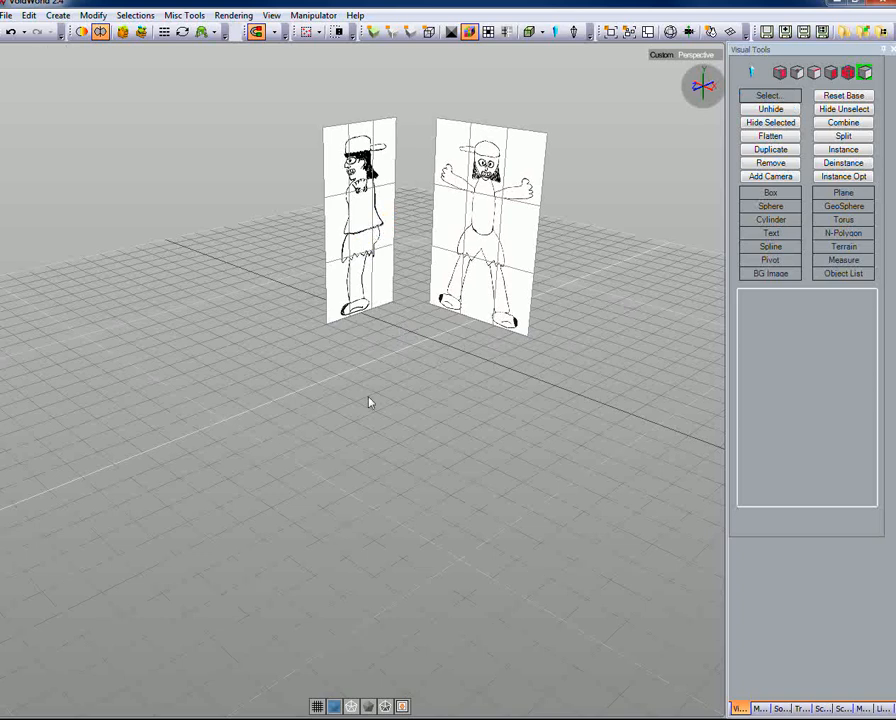
pyautogui.moveTo(390, 392)
pyautogui.keyDown('alt'); pyautogui.mouseDown()
pyautogui.moveTo(506, 376)
pyautogui.moveTo(367, 374)
pyautogui.moveTo(432, 418)
pyautogui.moveTo(400, 390)
pyautogui.moveTo(380, 396)
pyautogui.mouseUp(); pyautogui.keyUp('alt')
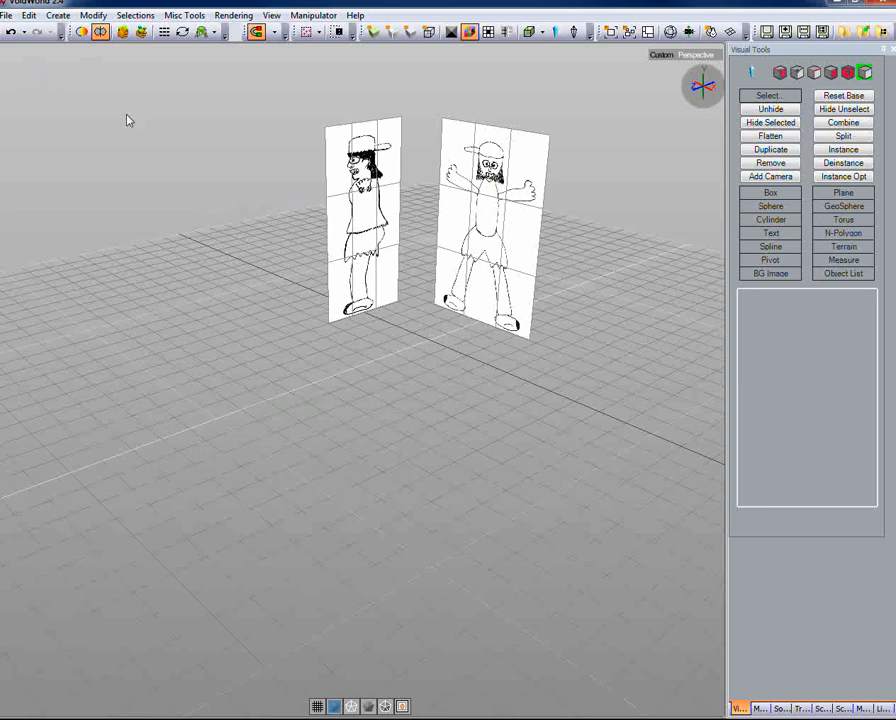
# Step: Start saving the scene under a new name in the SCRATCH folder inside HILLBILLY_002\VW_HILLBILLY_02_SCENE
pyautogui.click(8, 16)
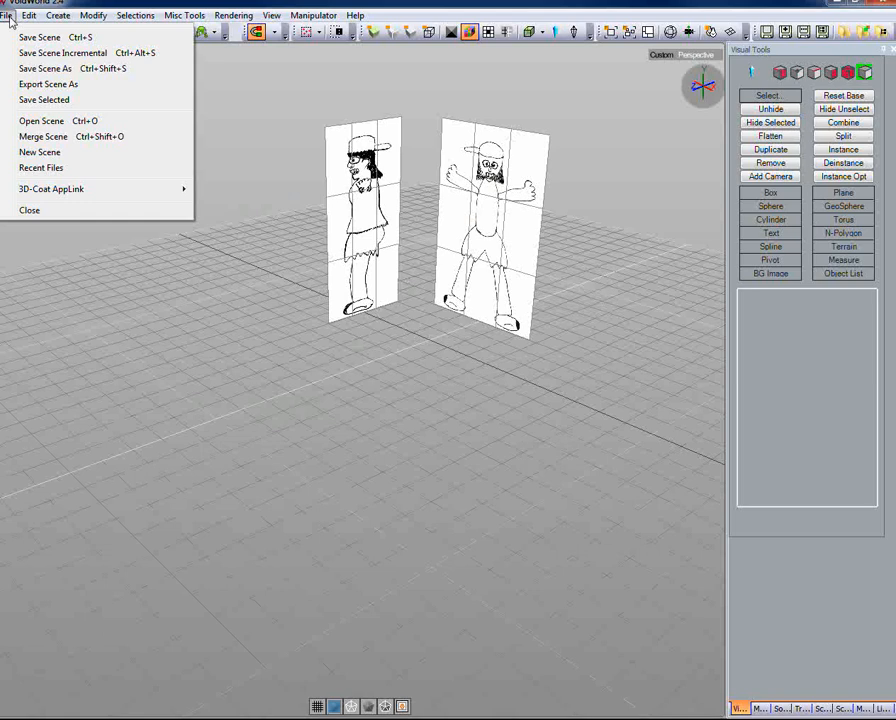
pyautogui.click(44, 69)
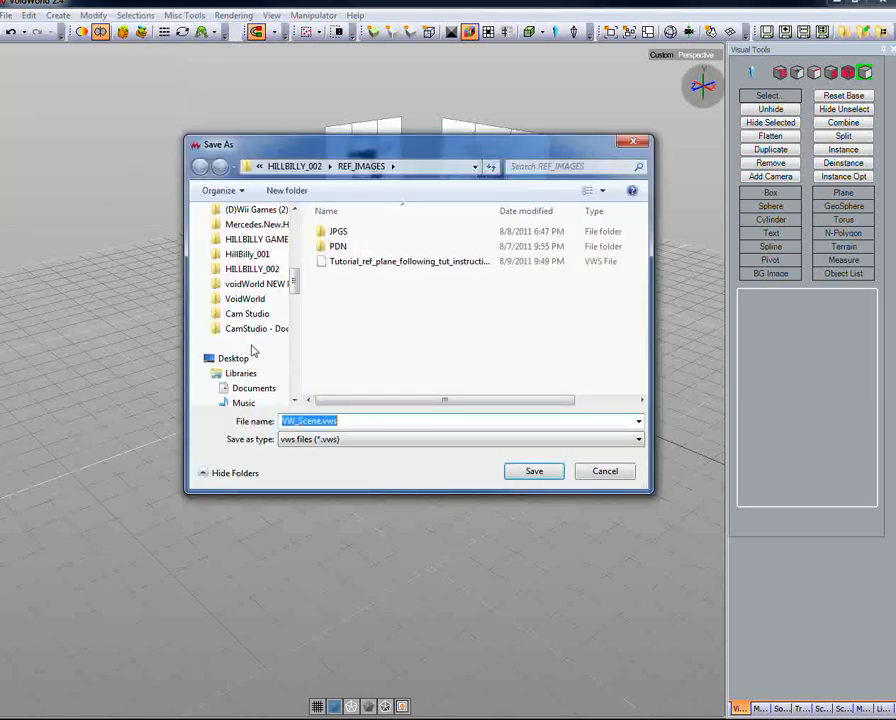
pyautogui.click(300, 168)
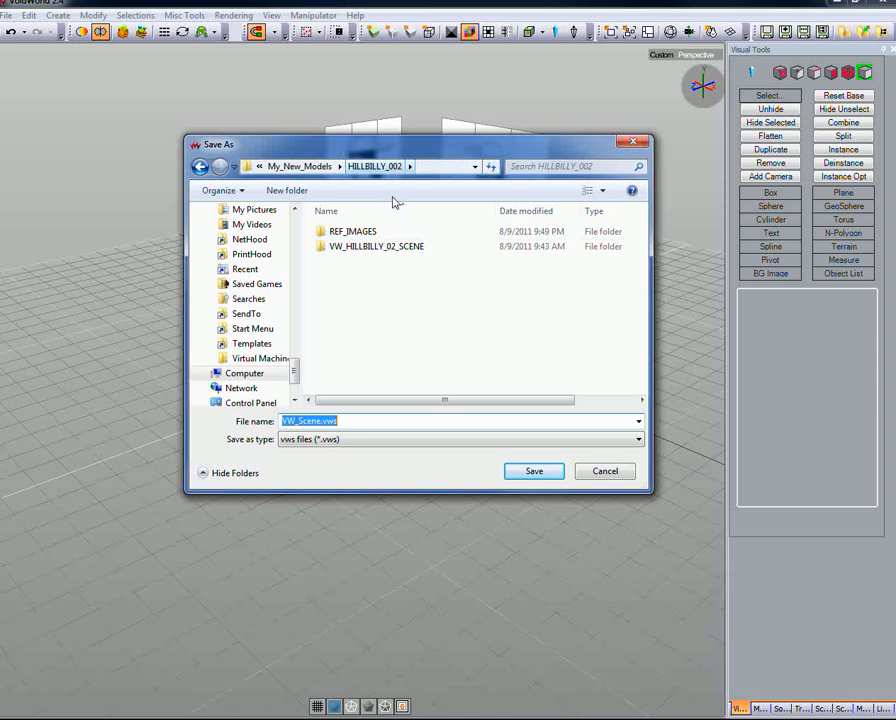
pyautogui.doubleClick(367, 248)
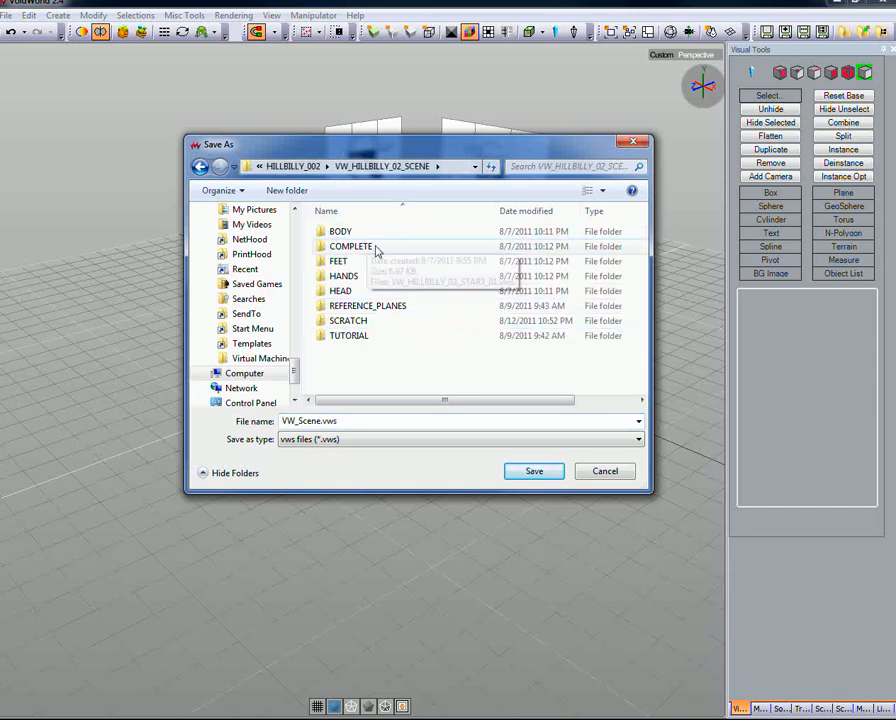
pyautogui.click(350, 321)
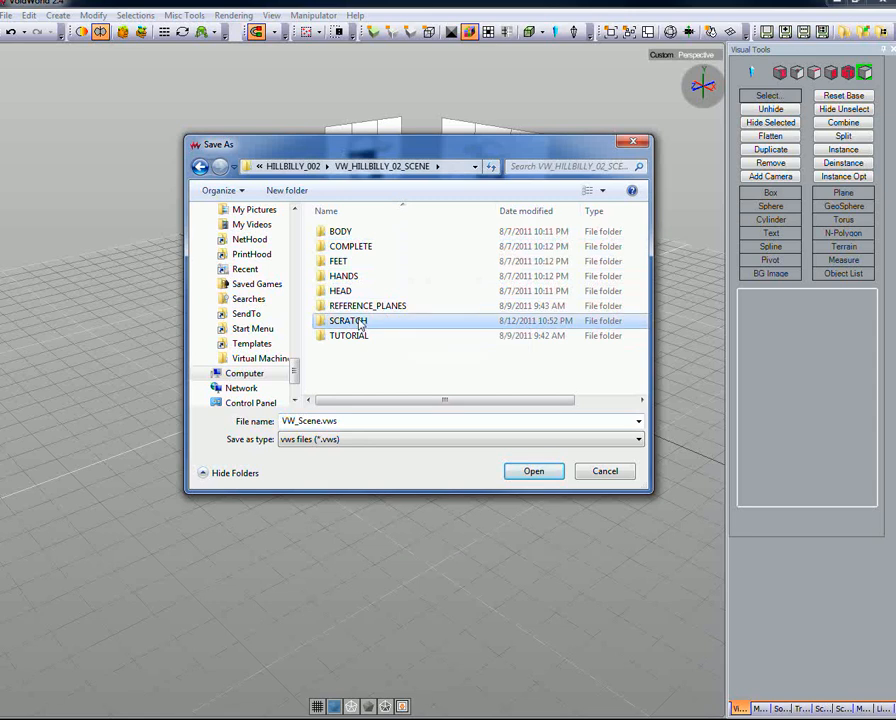
pyautogui.doubleClick(360, 323)
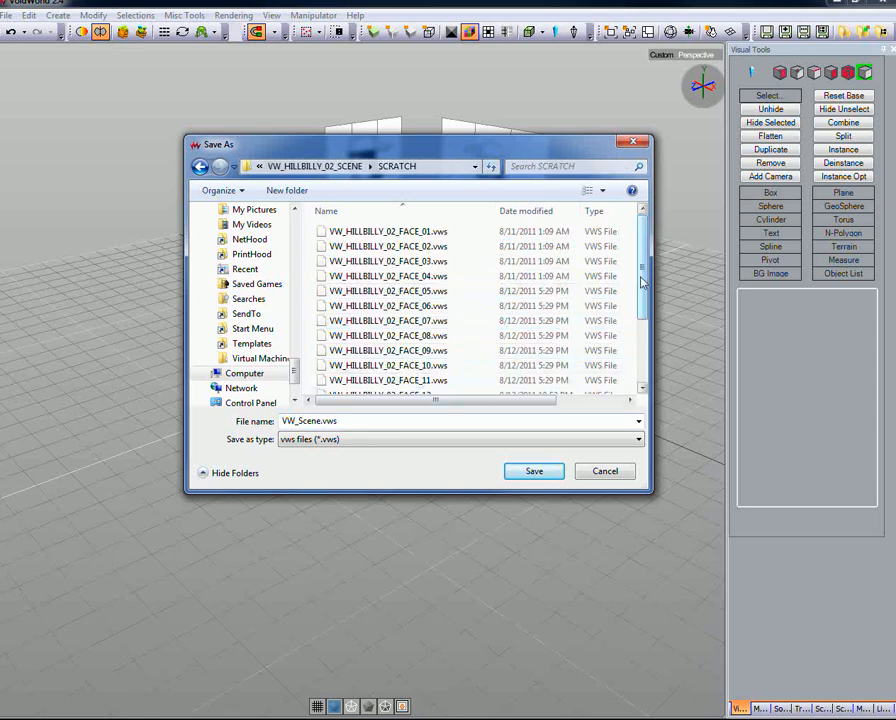
# Step: Name the scene VW_Reference_Plane_Start_01.vws and save it in the SCRATCH folder
pyautogui.scroll(-3, 643, 283)
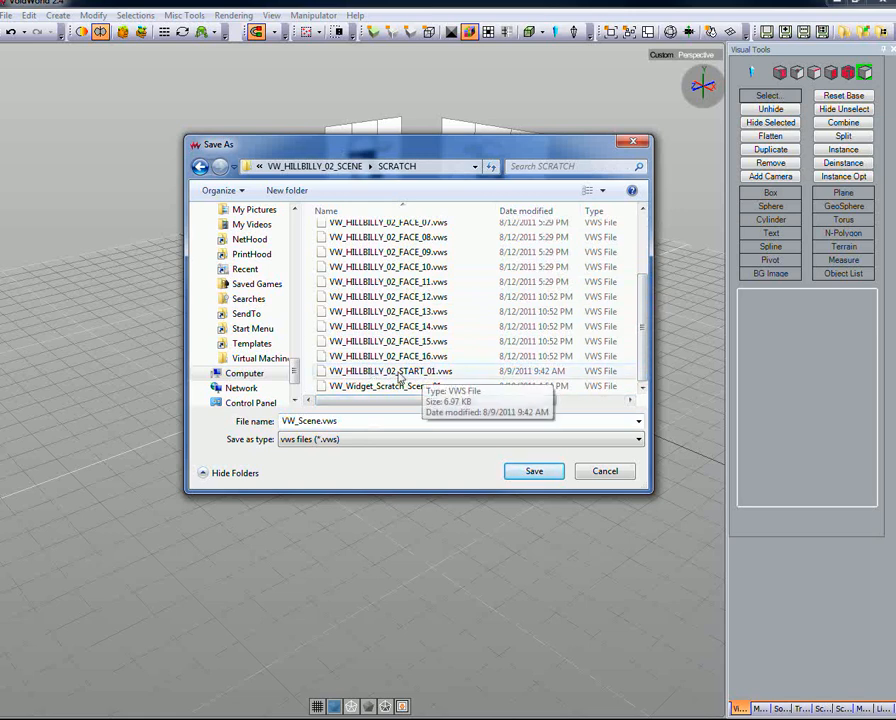
pyautogui.click(399, 374)
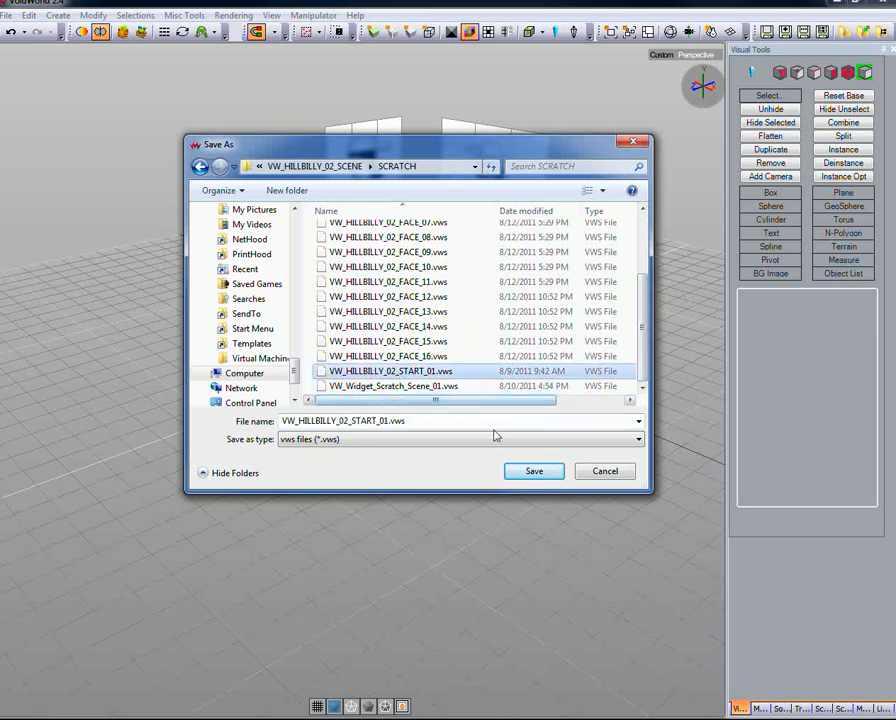
pyautogui.doubleClick(410, 421)
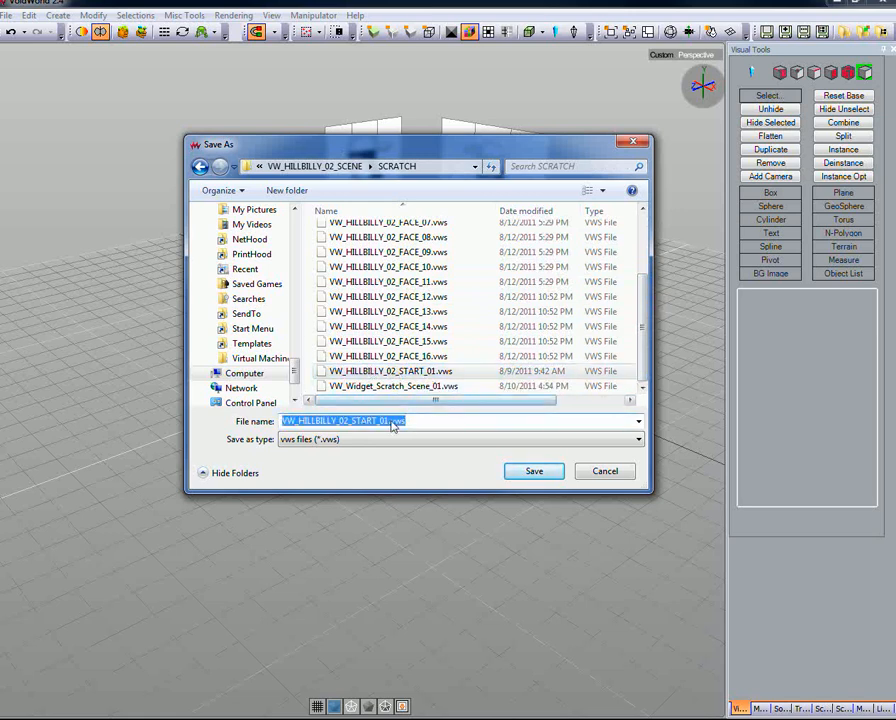
pyautogui.moveTo(387, 421); pyautogui.dragTo(297, 421)
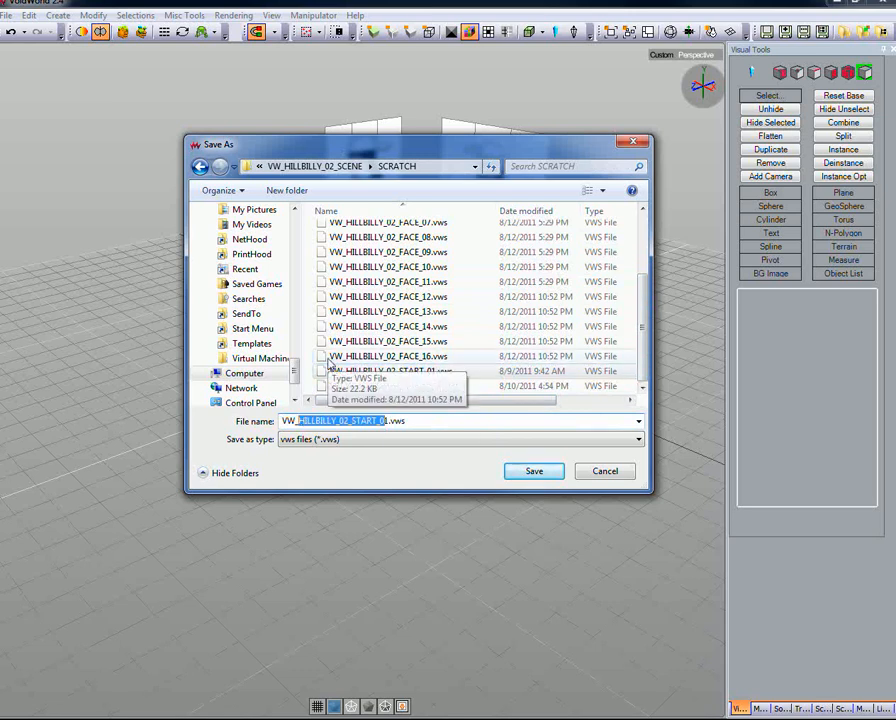
pyautogui.press('BackSpace')
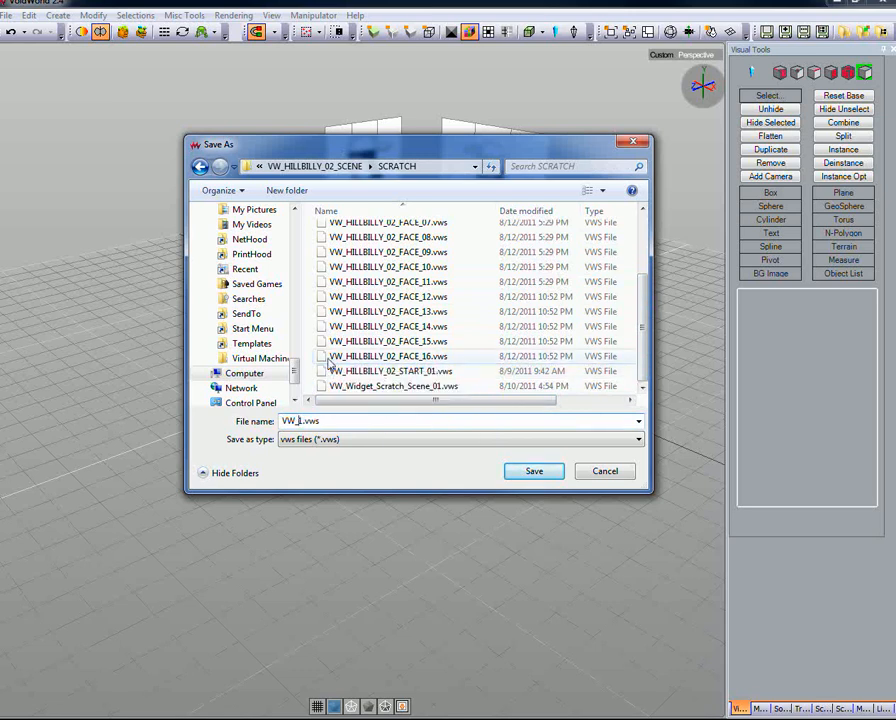
pyautogui.write('Reference_Plane_Start_1')
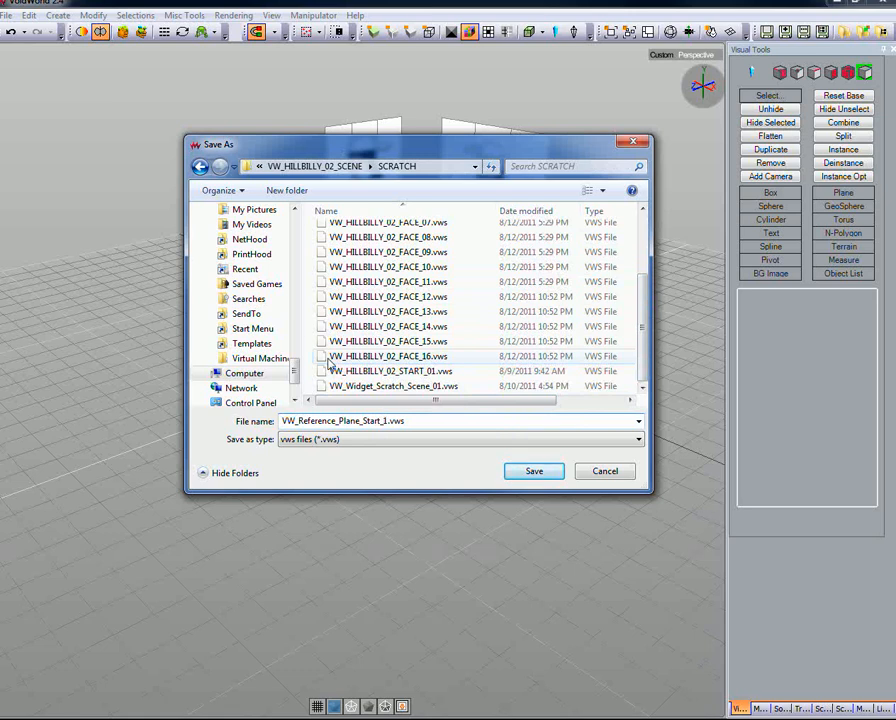
pyautogui.write('0')
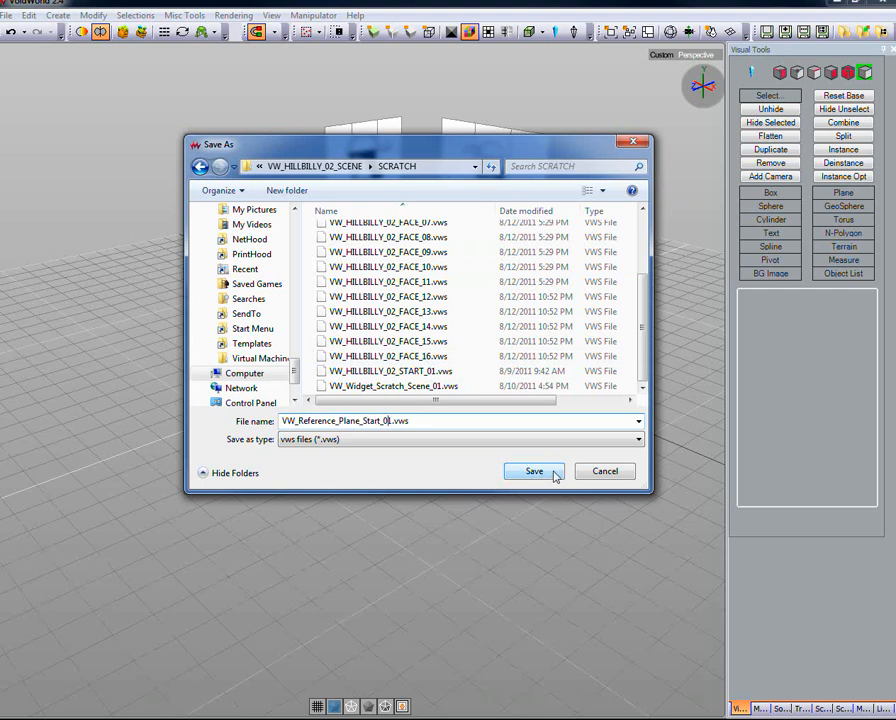
pyautogui.click(527, 474)
pyautogui.click(543, 473)
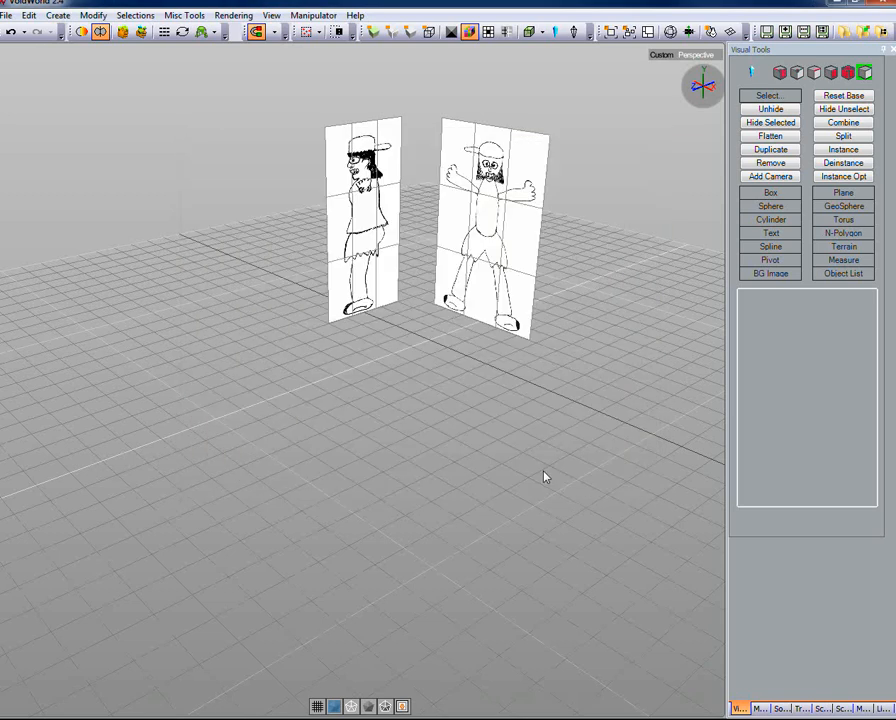
# Step: Save the scene incrementally five times, up to version VW_Reference_Plane_Start_06.vws
pyautogui.click(8, 16)
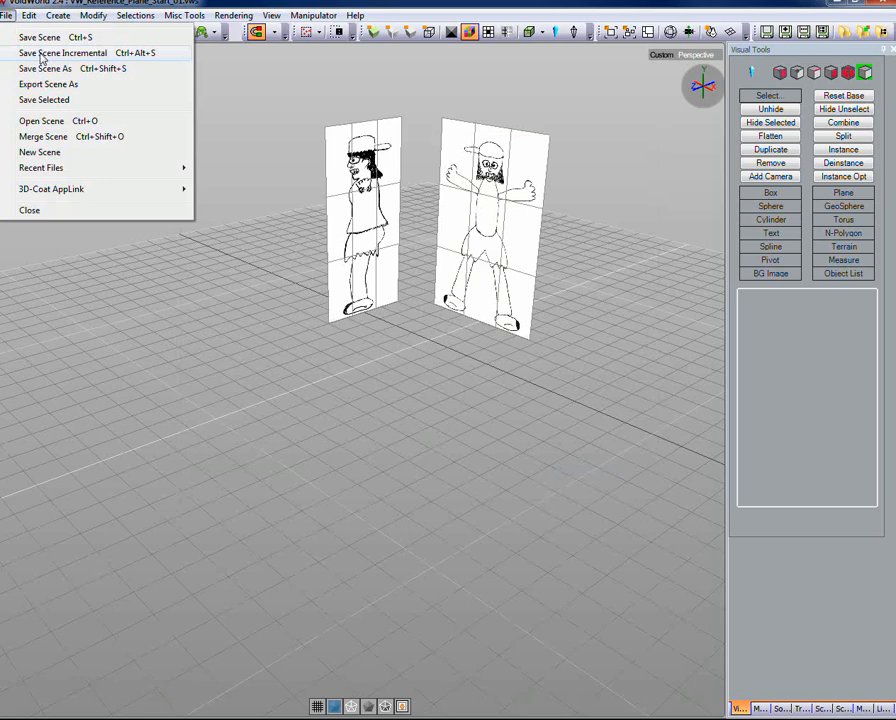
pyautogui.click(40, 53)
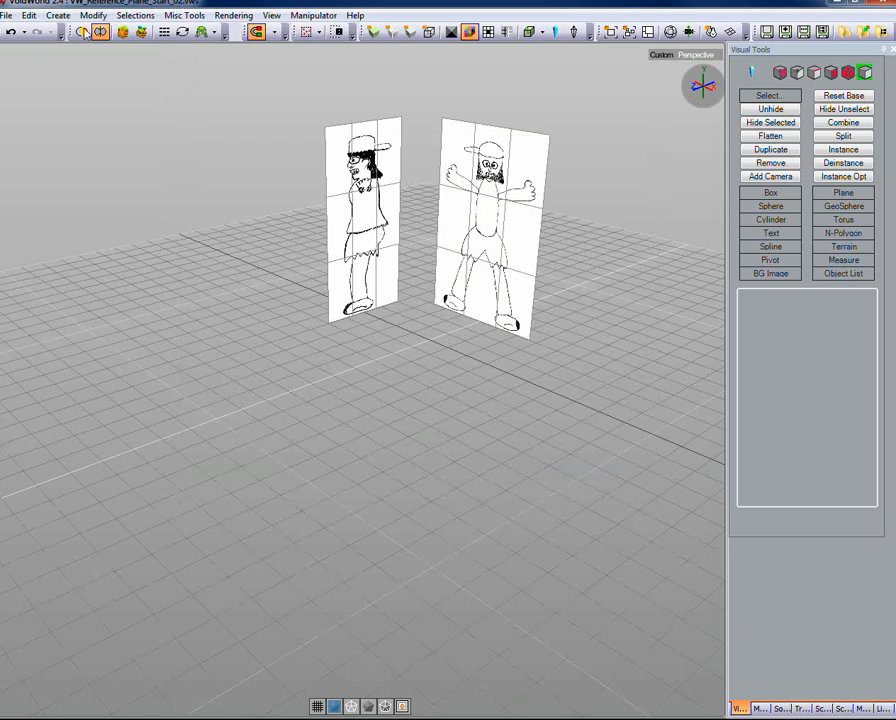
pyautogui.click(6, 15)
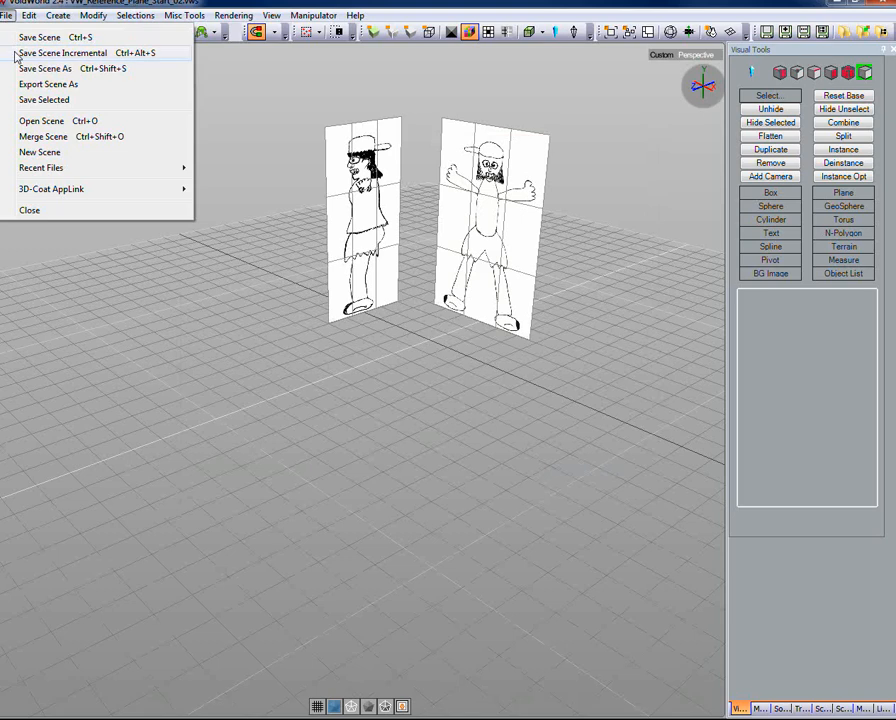
pyautogui.click(16, 53)
pyautogui.click(9, 16)
pyautogui.click(20, 53)
pyautogui.click(13, 16)
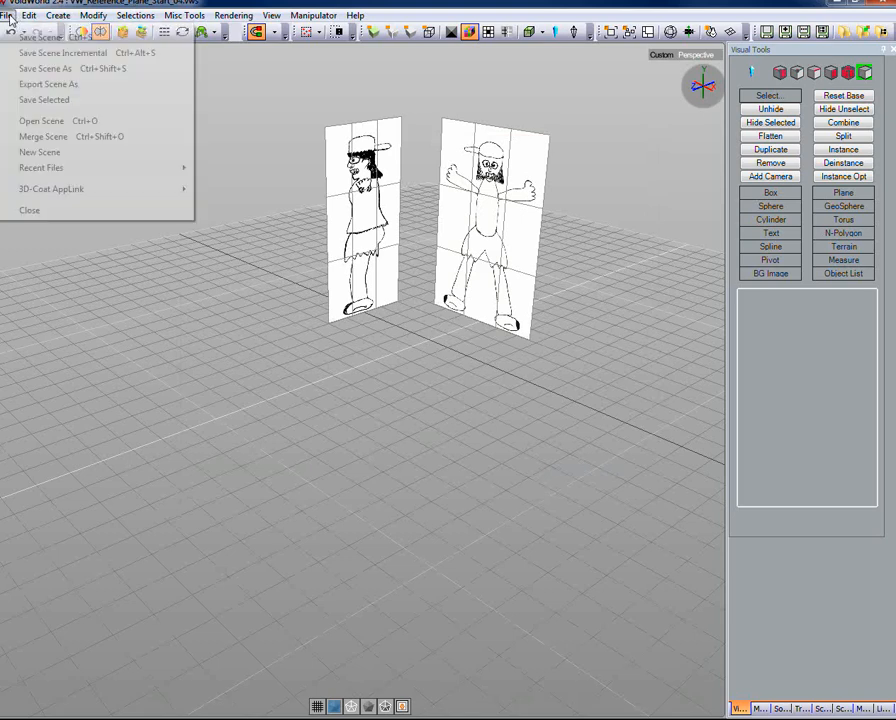
pyautogui.click(19, 53)
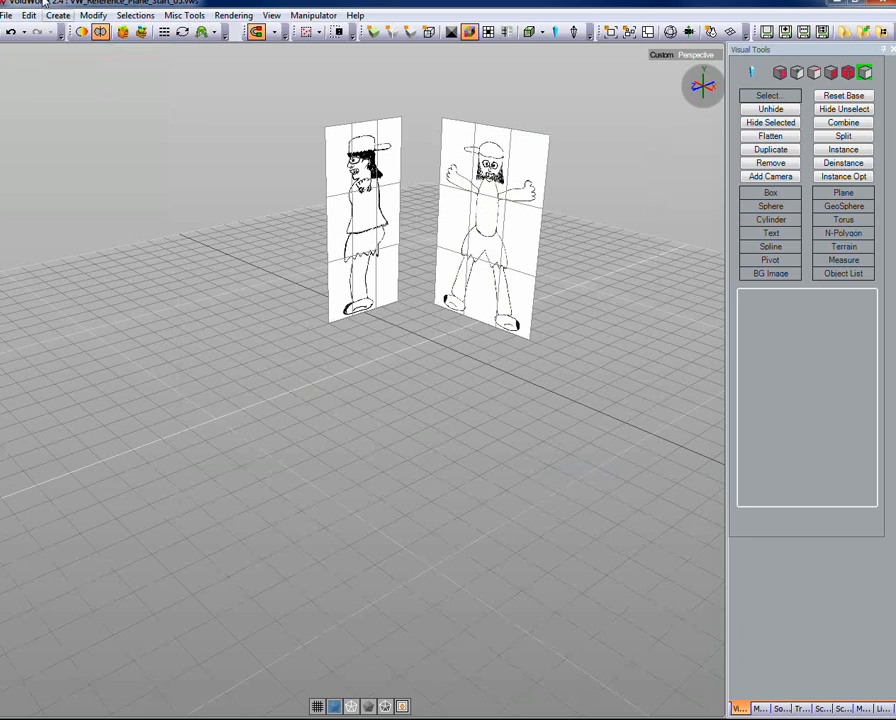
pyautogui.click(10, 16)
pyautogui.click(28, 53)
# Step: Hide the Visual Tools side area to view the reference planes in a wider viewport, and restore it
pyautogui.scroll(-2, 594, 203)
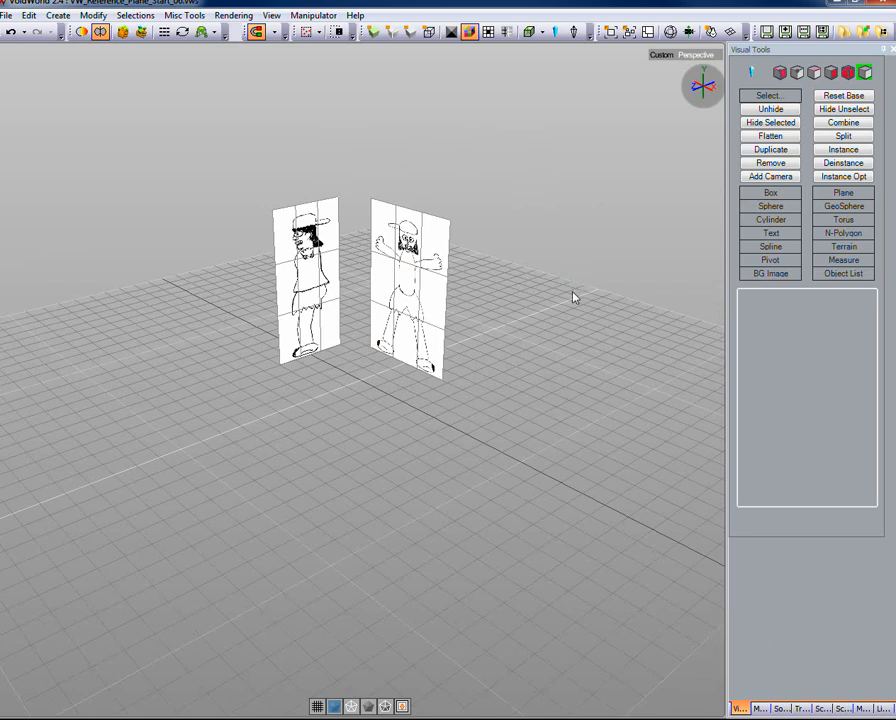
pyautogui.press('Tab')
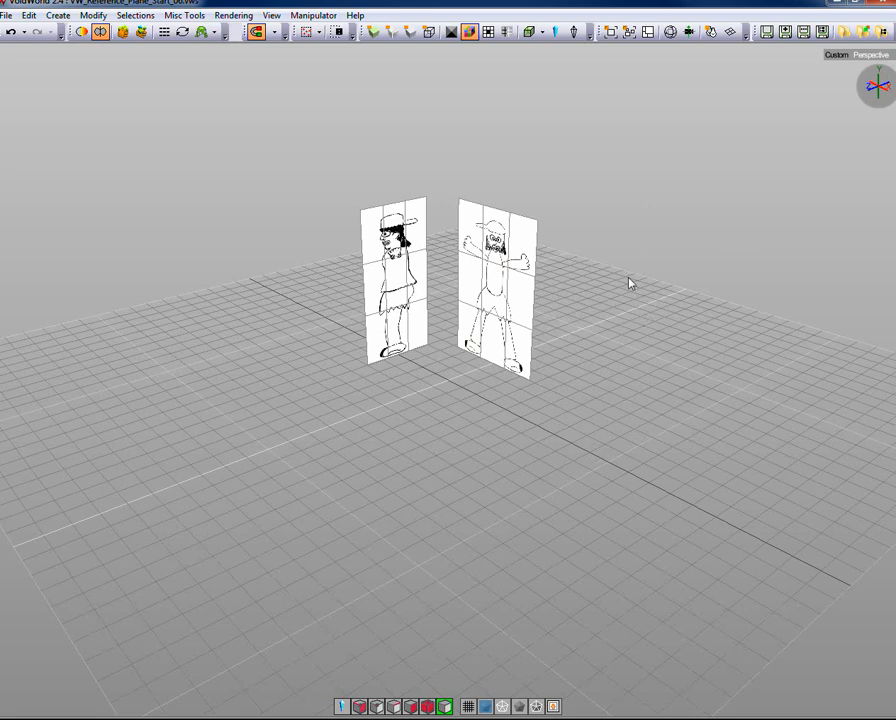
pyautogui.press('Tab')
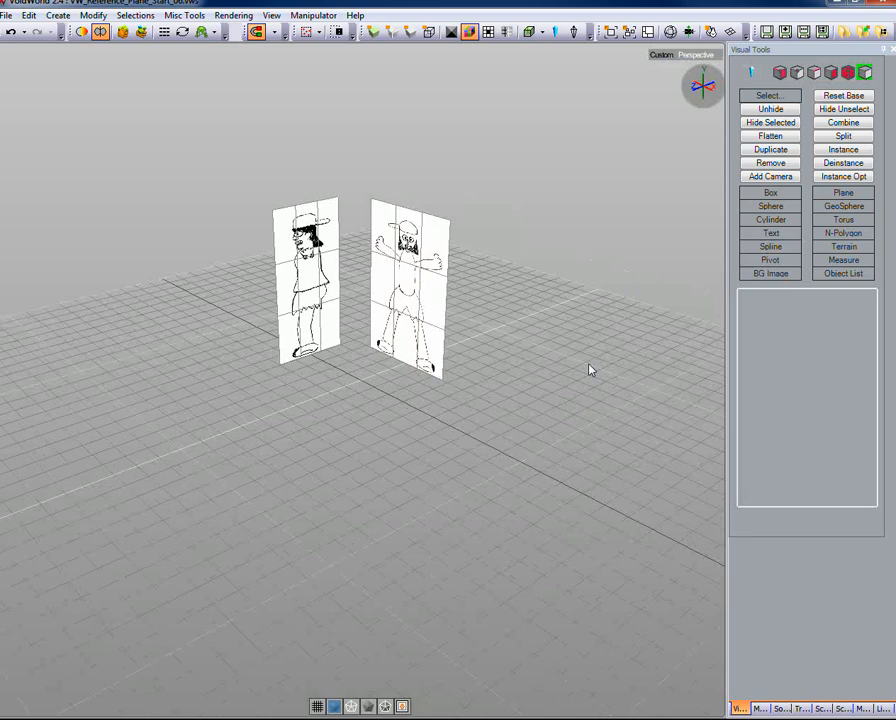
# Step: View the Front viewport maximized from the four-view layout, and return to the maximized perspective view
pyautogui.press('space')
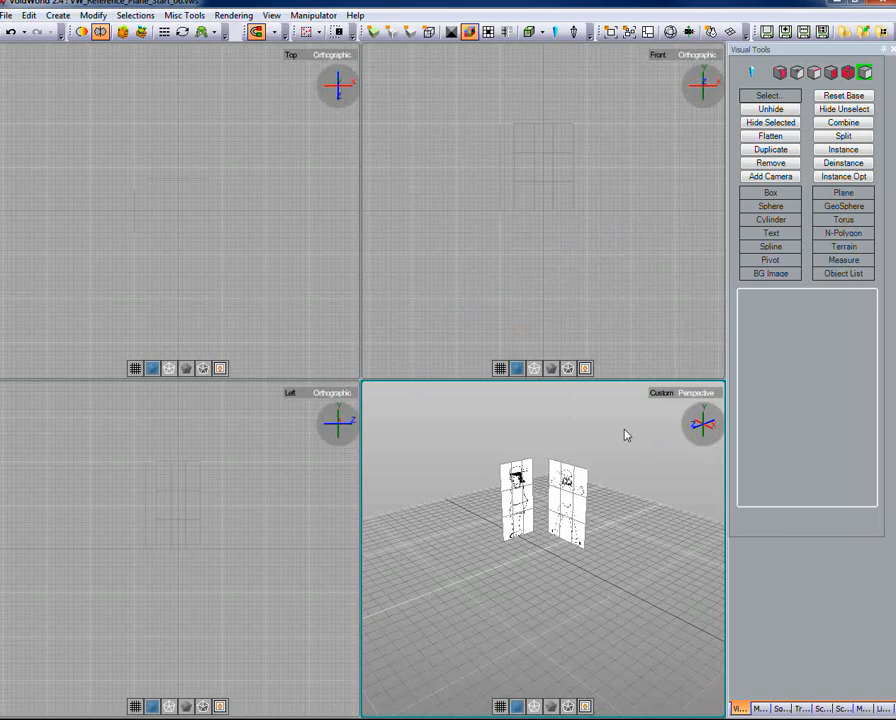
pyautogui.click(589, 269)
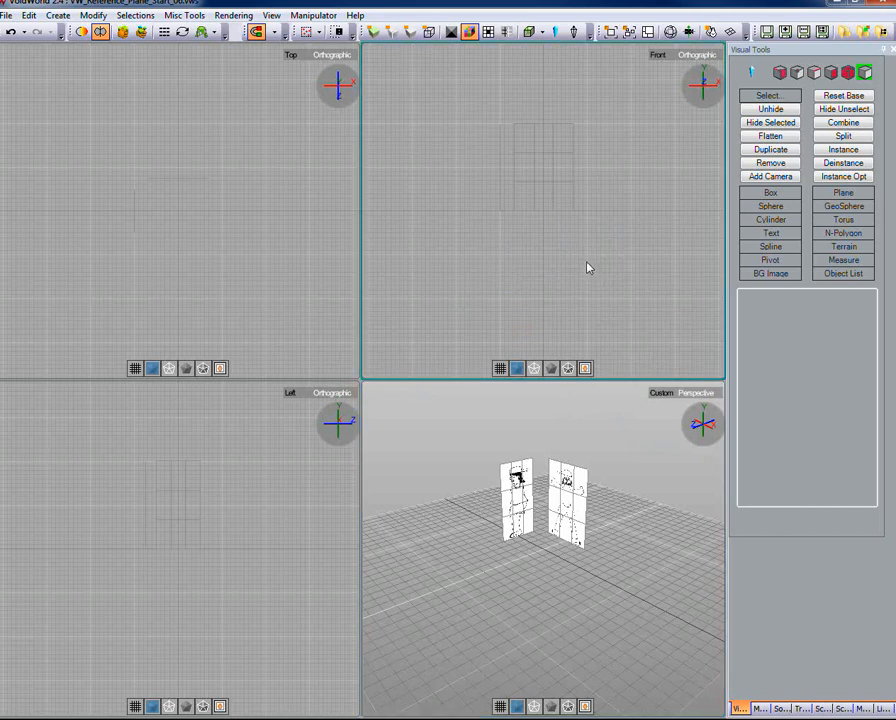
pyautogui.press('space')
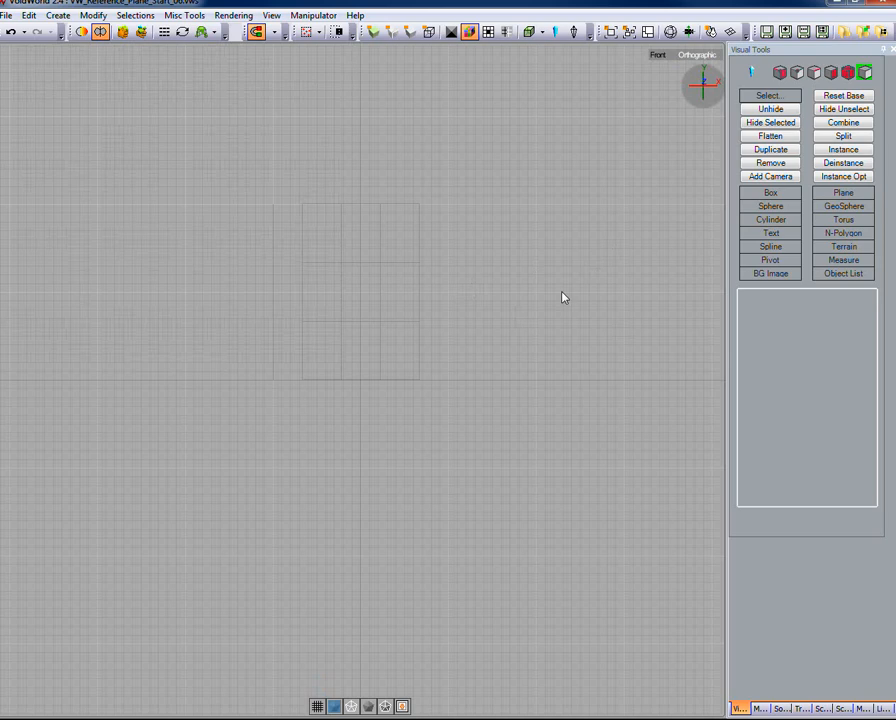
pyautogui.press('space')
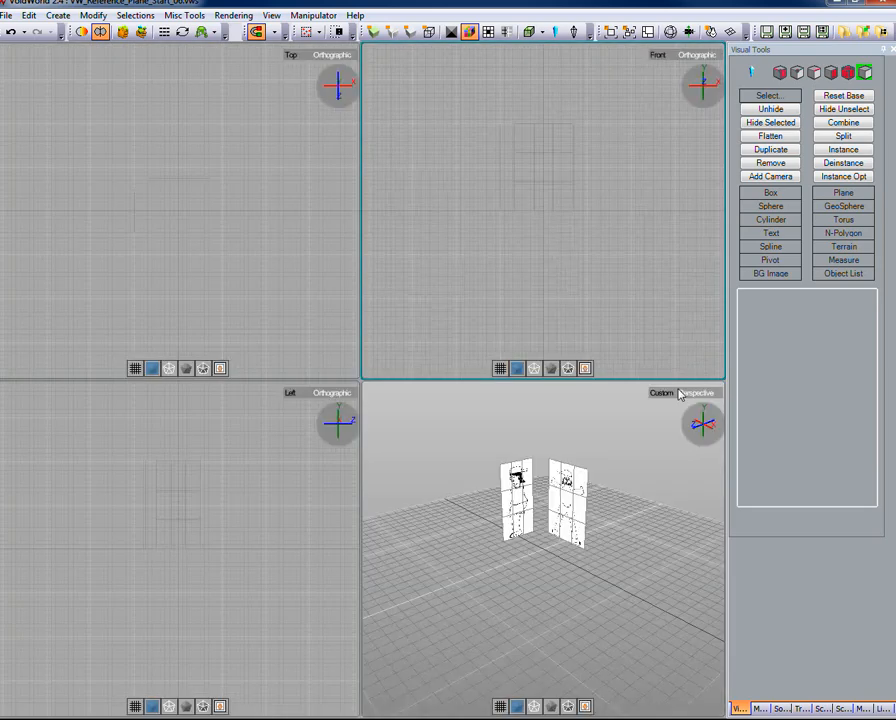
pyautogui.click(642, 511)
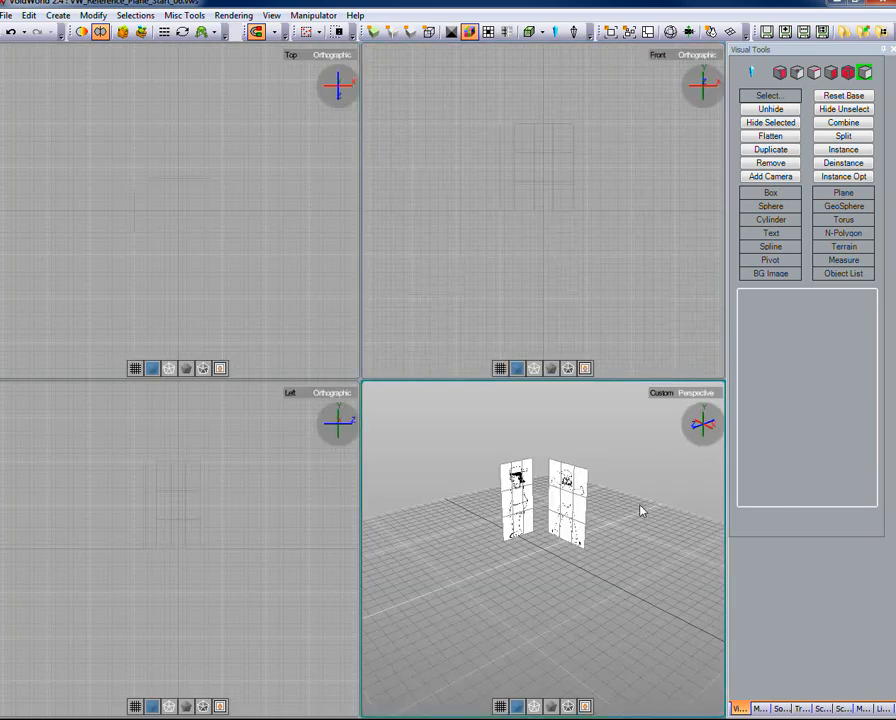
pyautogui.press('space')
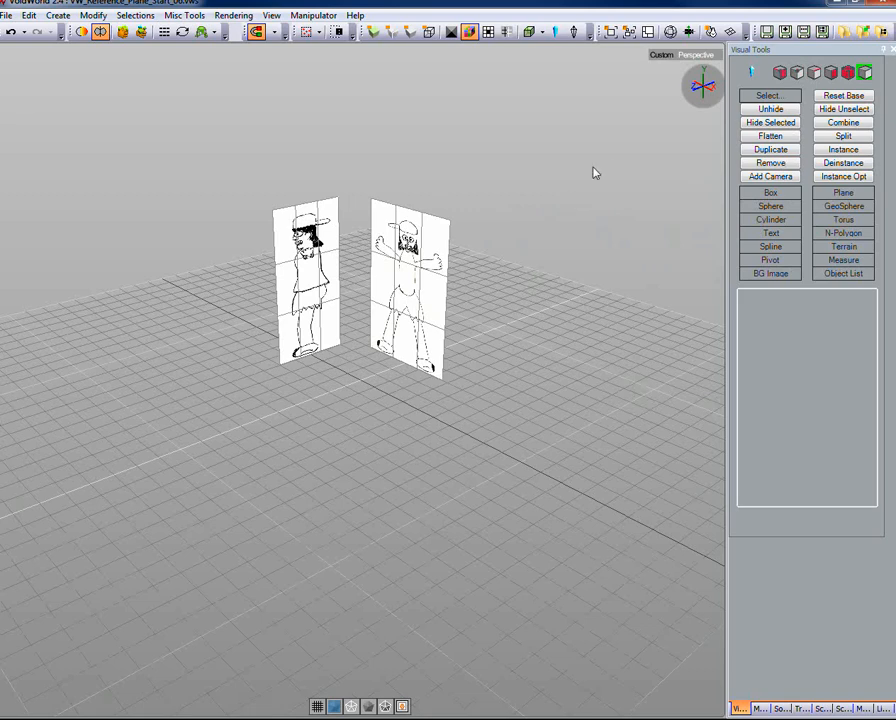
# Step: Check the hotkeys assigned to the View Navigation Tools in the Customize Tools window, and close it unchanged
pyautogui.click(29, 16)
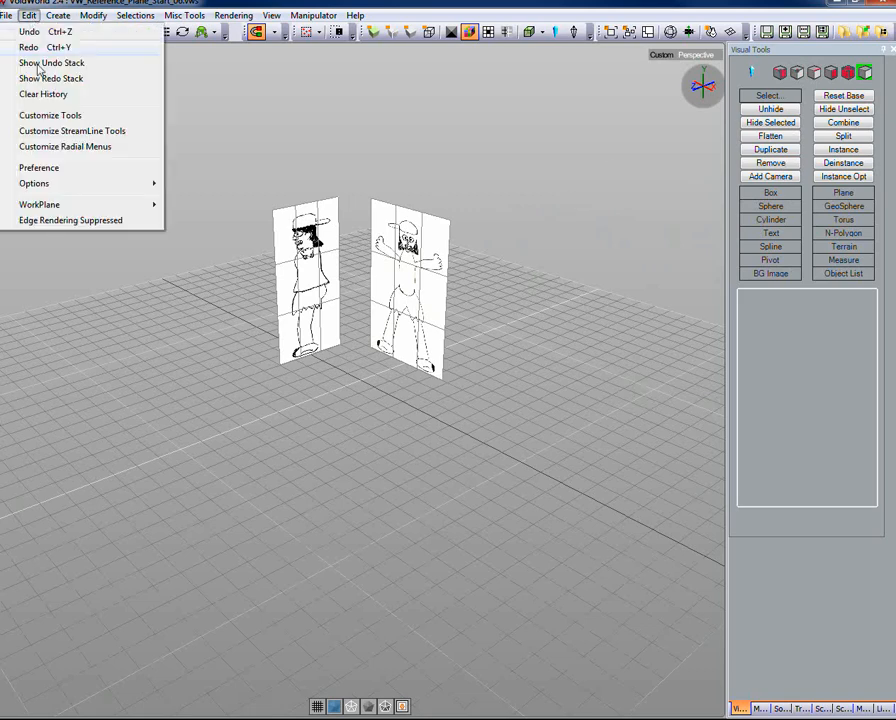
pyautogui.click(65, 119)
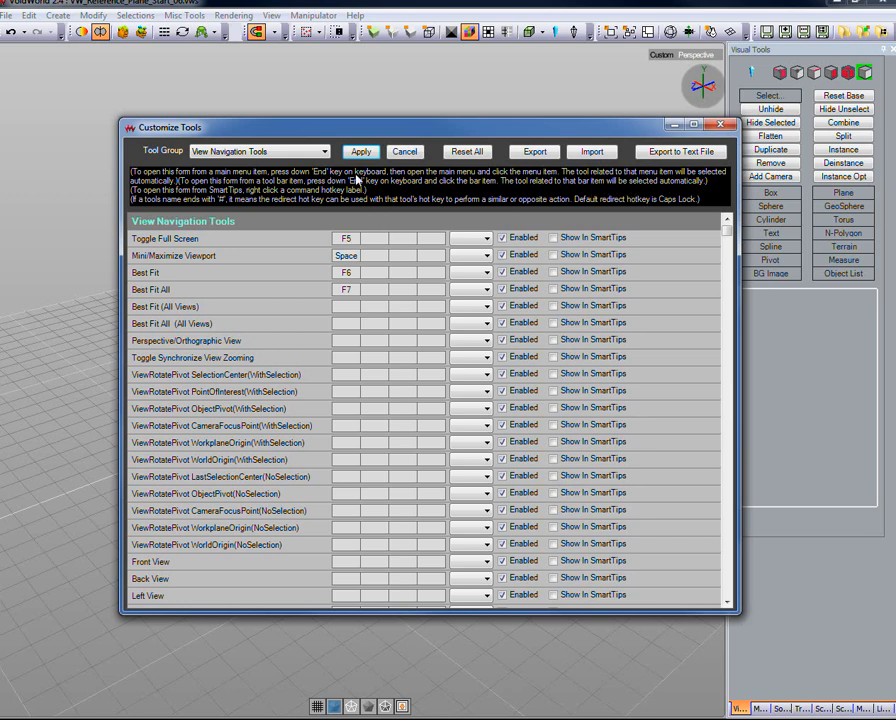
pyautogui.click(722, 125)
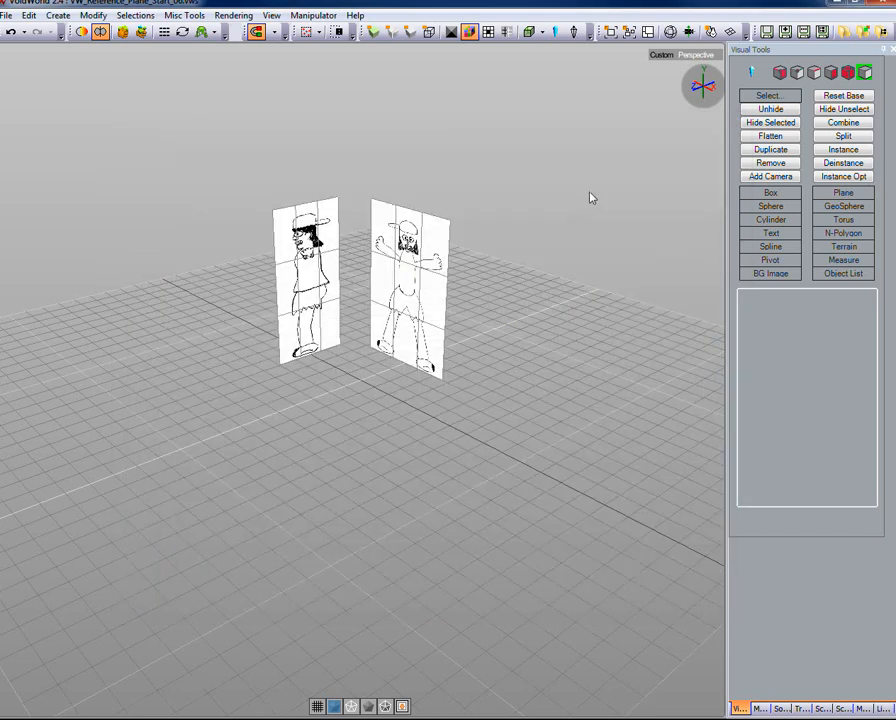